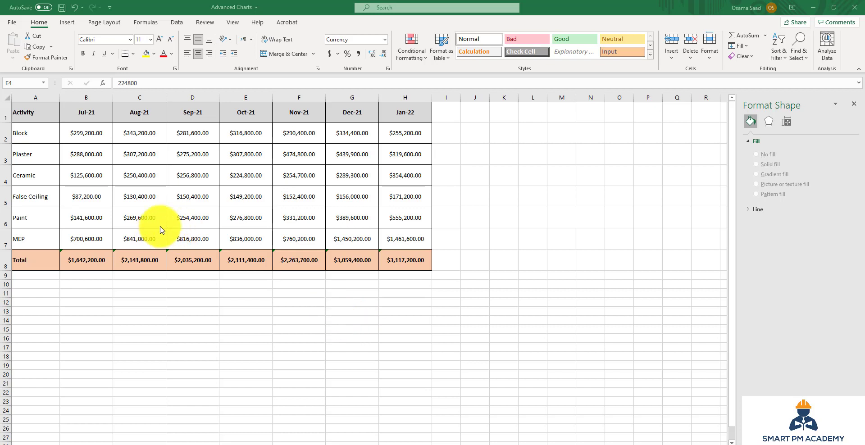
# Insert a 2-D line chart from the header and Block rows (A1:H2) and enlarge the chart slightly
pyautogui.click(83, 148)
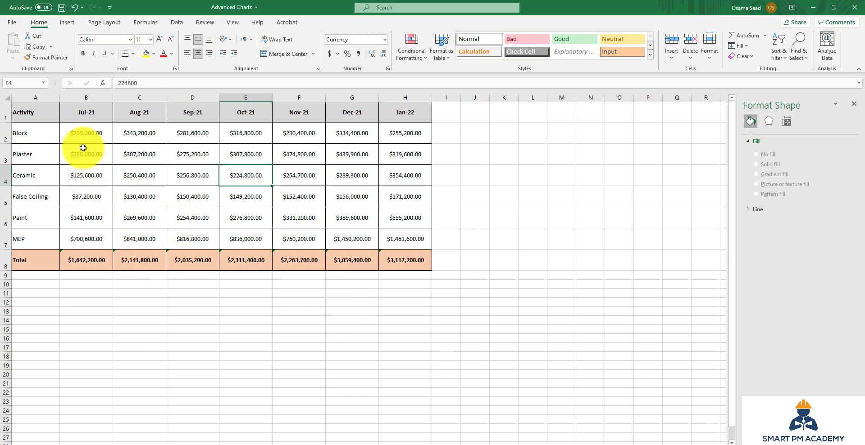
pyautogui.click(38, 115)
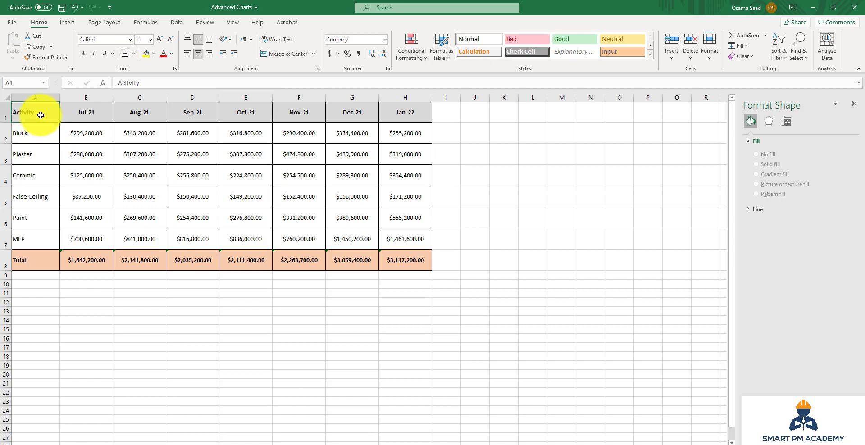
pyautogui.moveTo(41, 122); pyautogui.dragTo(399, 133)
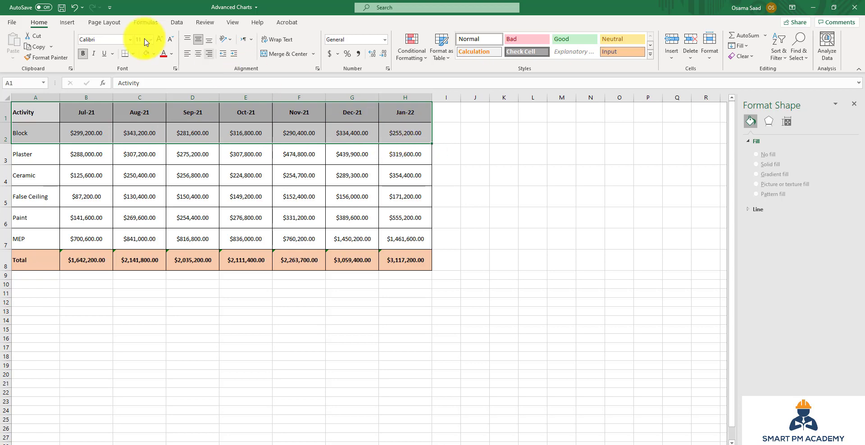
pyautogui.click(69, 21)
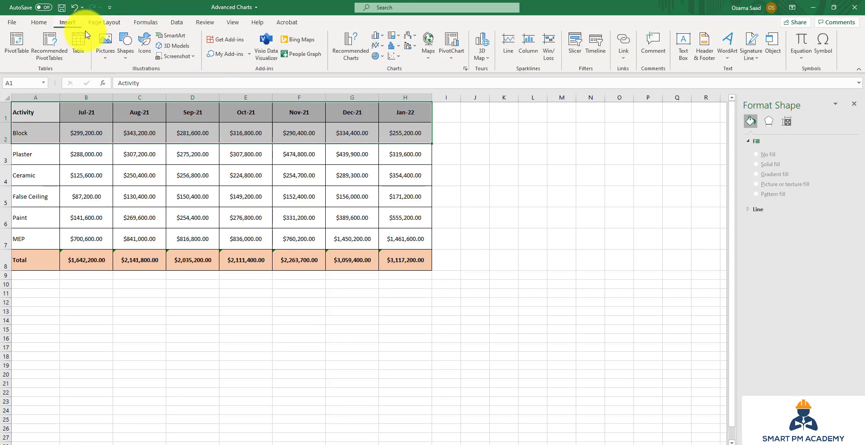
pyautogui.click(377, 45)
pyautogui.click(383, 76)
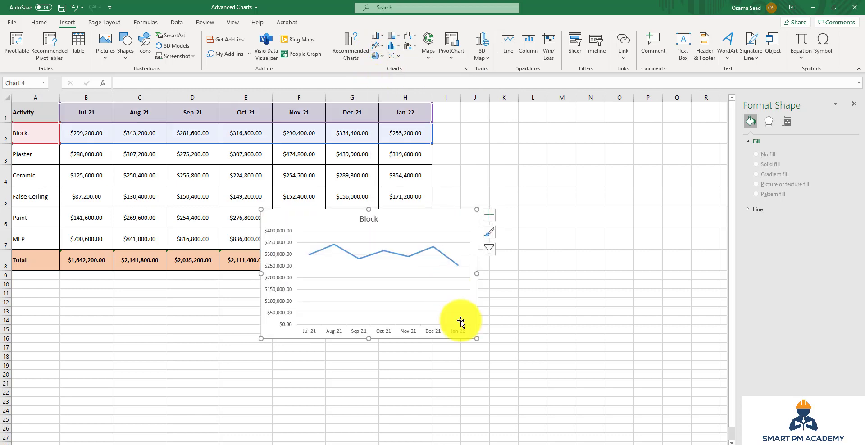
pyautogui.moveTo(477, 338); pyautogui.dragTo(502, 355)
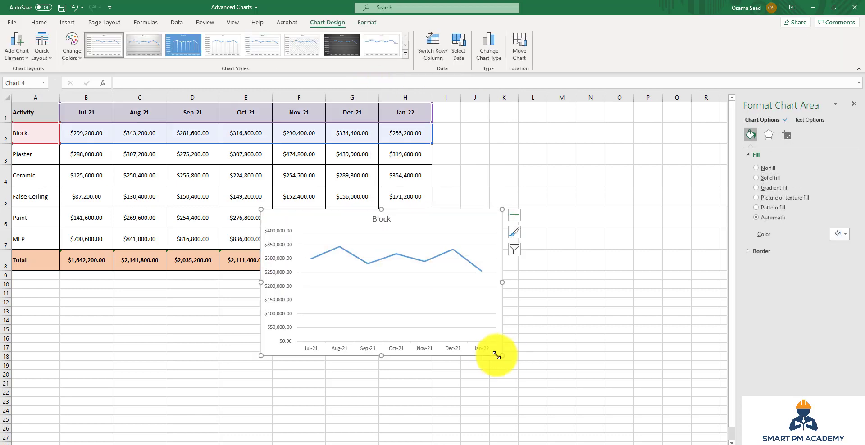
# Change the Block line chart to a standard 2-D Area chart
pyautogui.rightClick(333, 266)
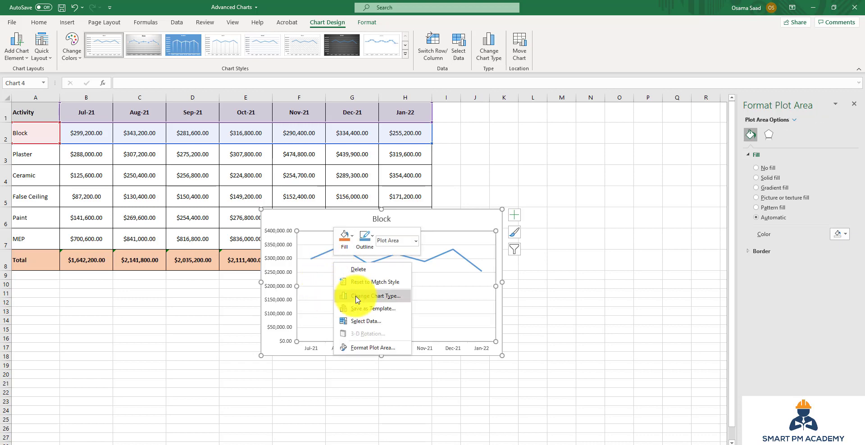
pyautogui.click(344, 349)
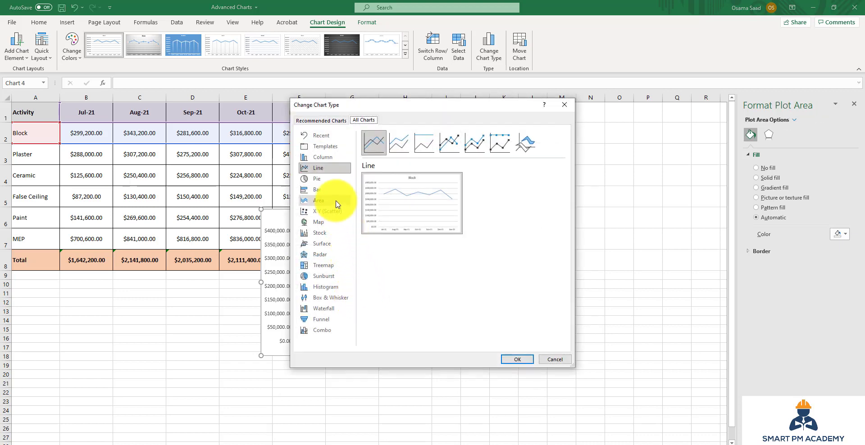
pyautogui.click(318, 200)
pyautogui.moveTo(423, 222)
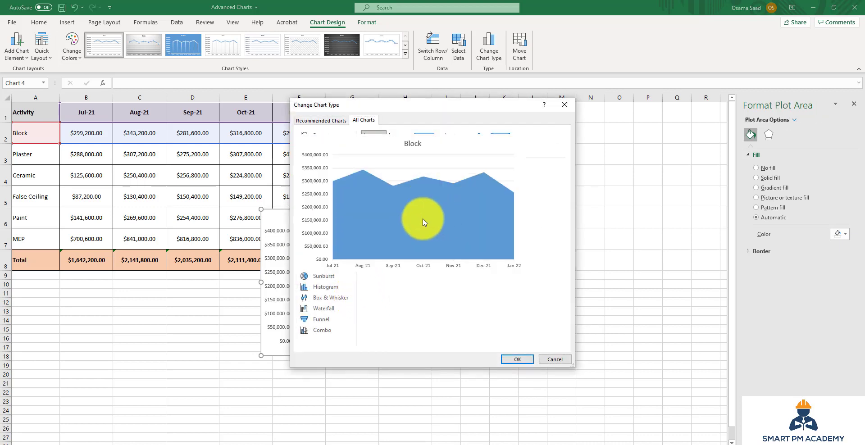
pyautogui.click(509, 361)
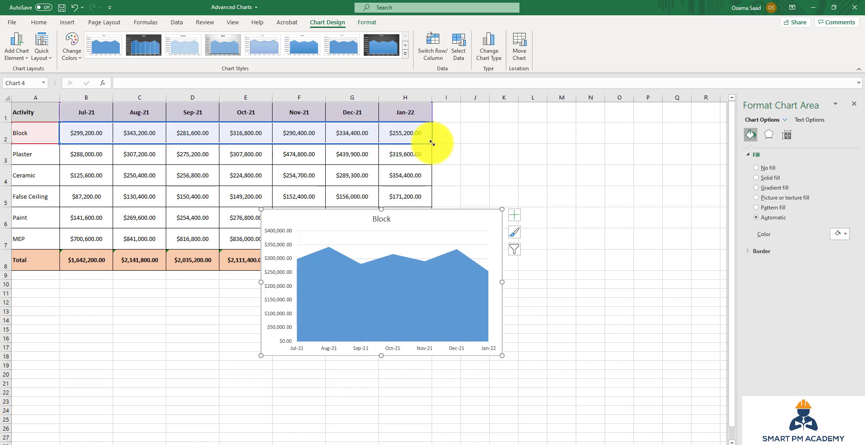
# Extend the chart's data range to include the Plaster row and change the chart type to 3-D Area
pyautogui.moveTo(432, 148); pyautogui.dragTo(430, 157)
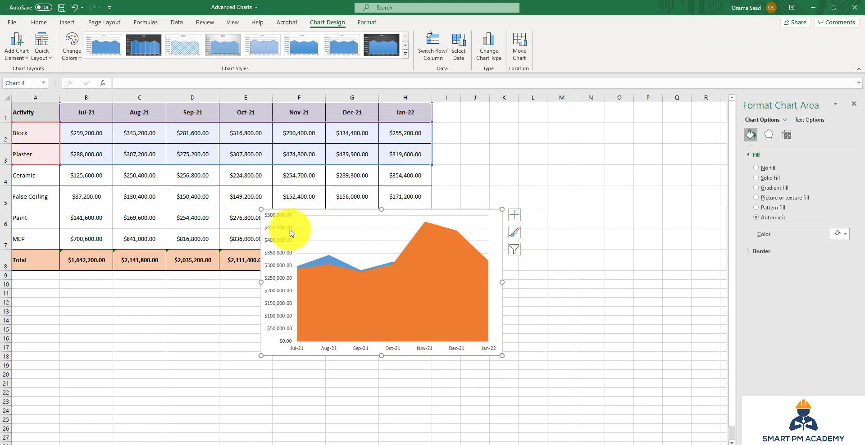
pyautogui.rightClick(364, 235)
pyautogui.press('Escape')
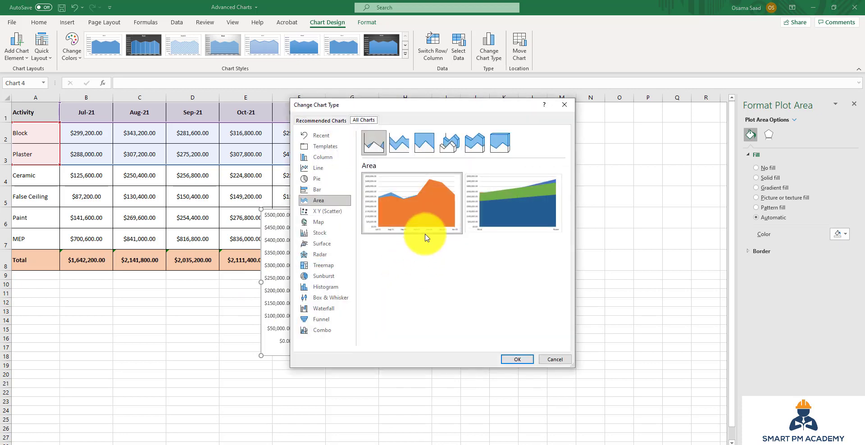
pyautogui.click(453, 143)
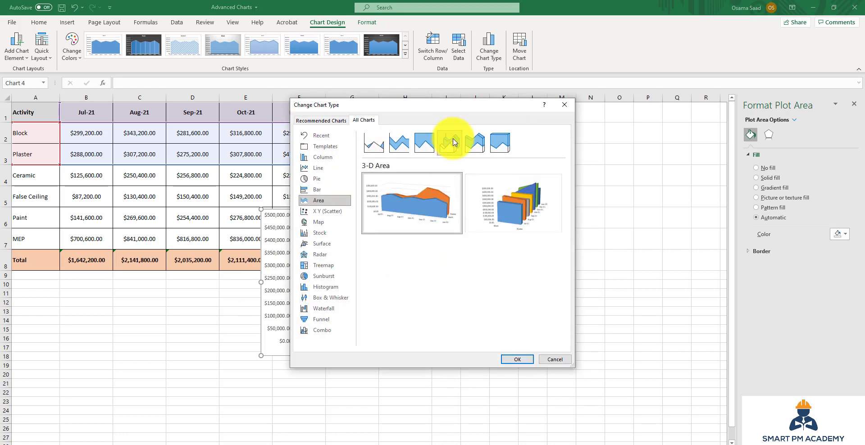
pyautogui.click(517, 359)
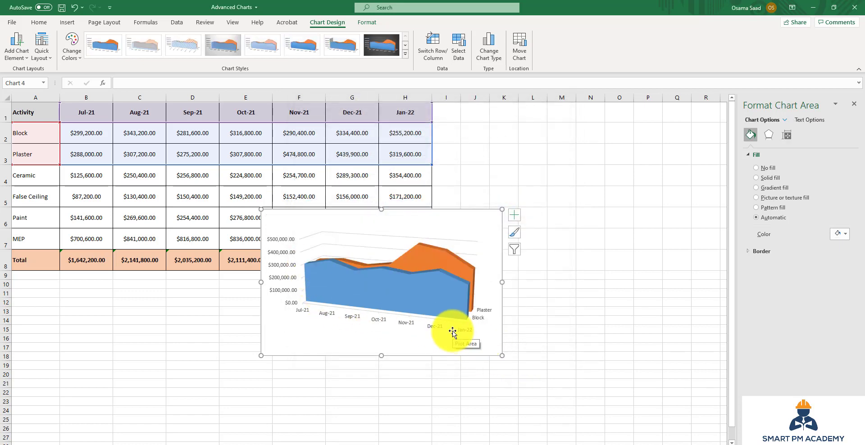
# Set the Block series' fill colour to 30% transparency, keeping its custom blue #5B9BD5
pyautogui.click(386, 287)
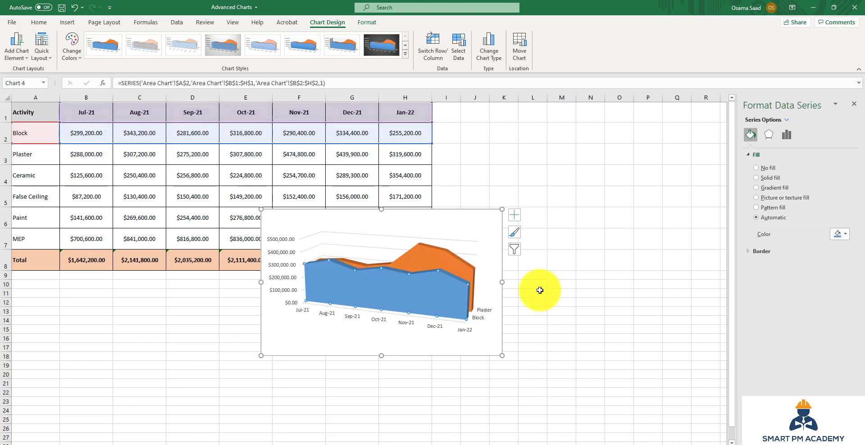
pyautogui.click(838, 234)
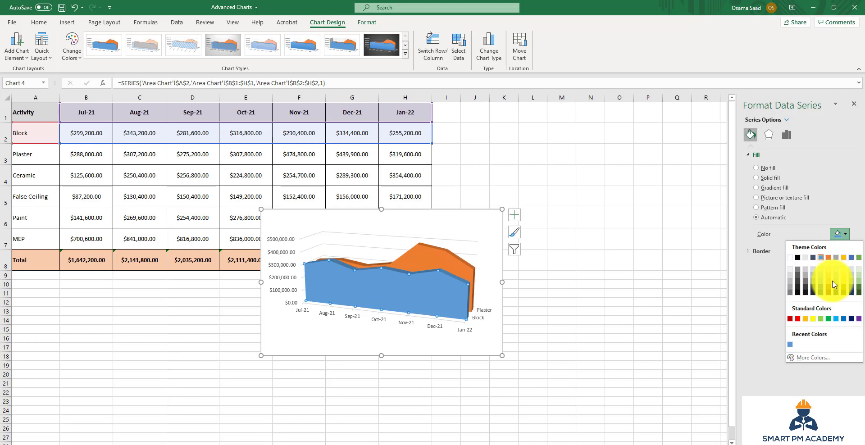
pyautogui.click(811, 357)
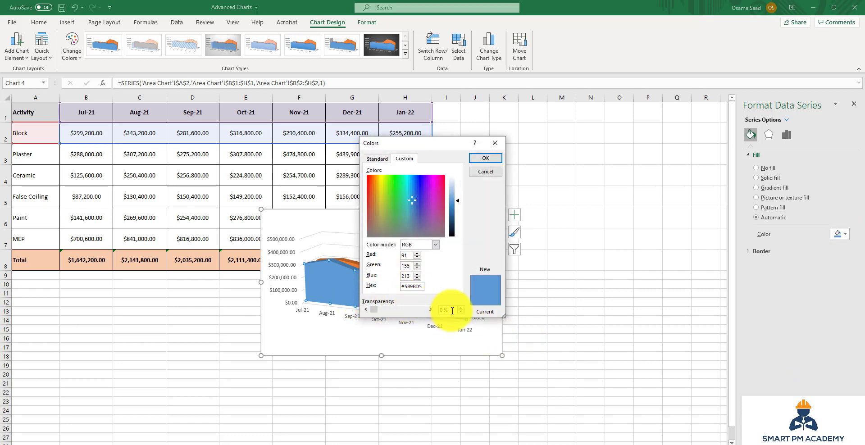
pyautogui.moveTo(452, 311); pyautogui.dragTo(426, 306)
pyautogui.write('30')
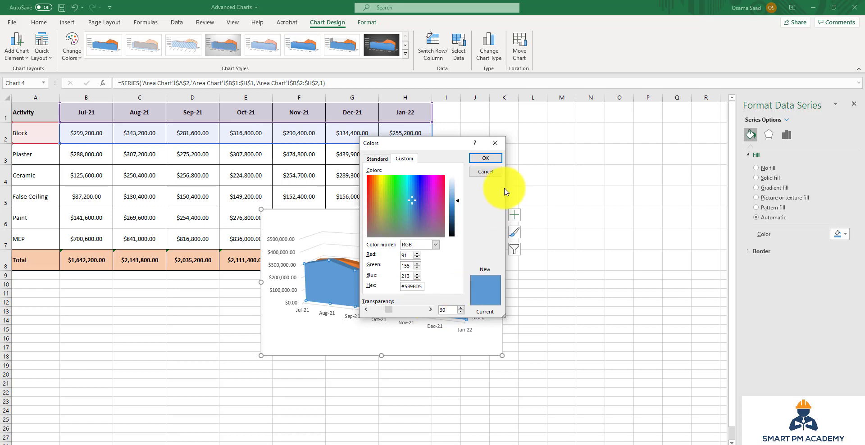
pyautogui.click(491, 158)
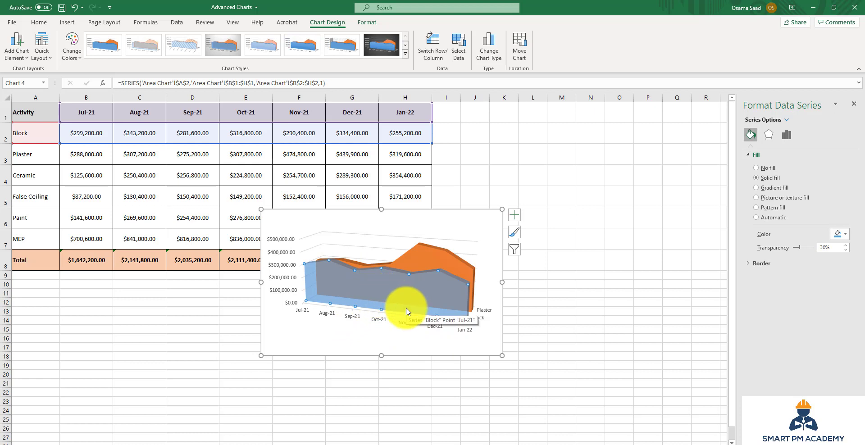
# Move the chart below the data table and extend its data range to cover all activities from Block through MEP
pyautogui.click(487, 350)
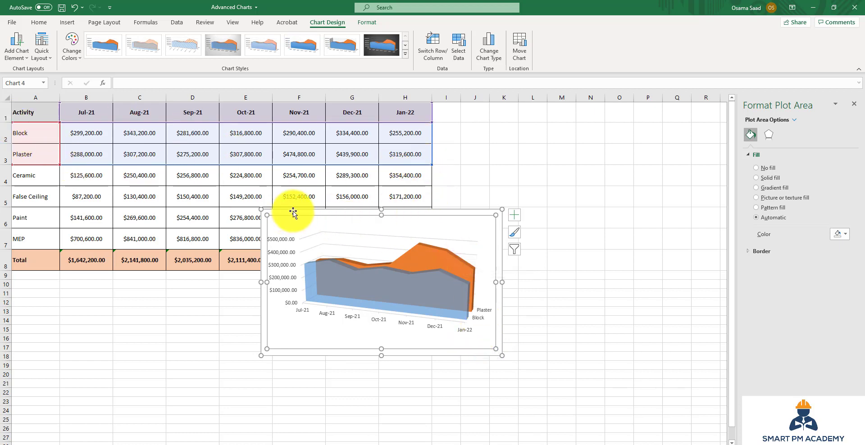
pyautogui.moveTo(293, 212); pyautogui.dragTo(454, 282)
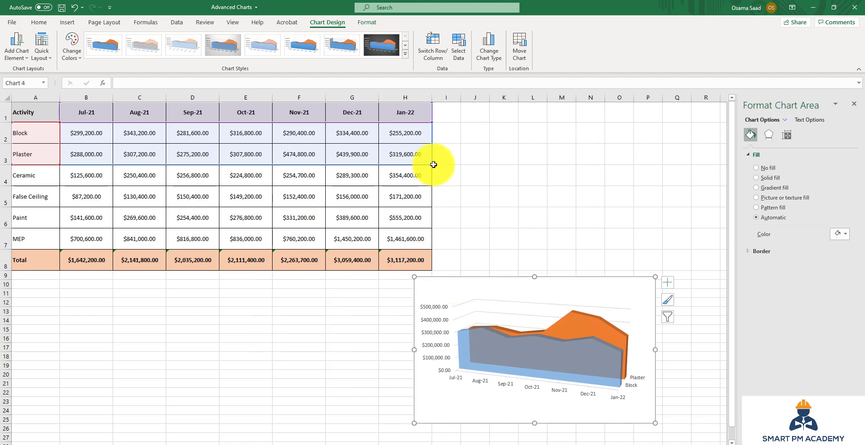
pyautogui.moveTo(431, 164); pyautogui.dragTo(441, 242)
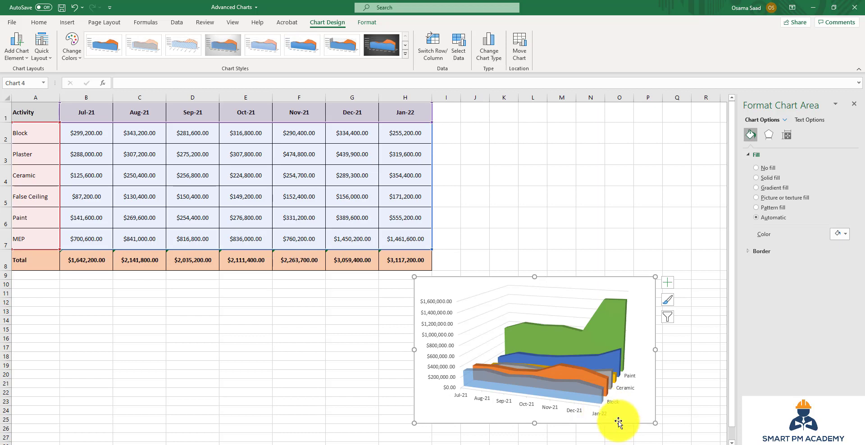
# Change the chart type to 3-D Stacked Area, undoing any accidental shift of the plot area
pyautogui.rightClick(503, 304)
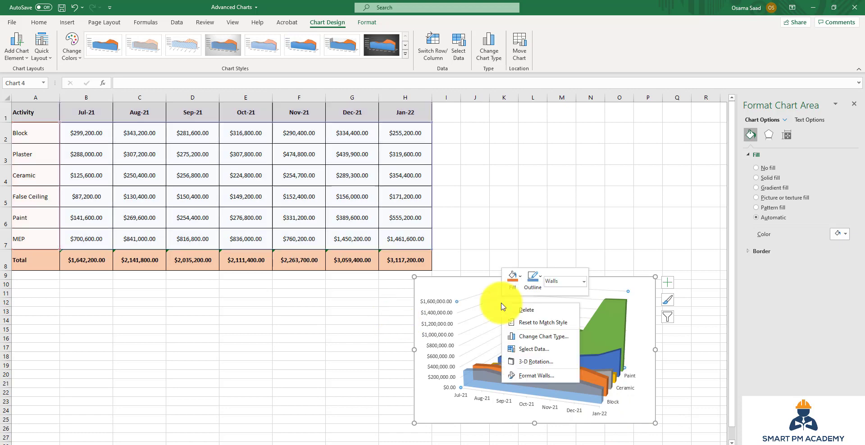
pyautogui.click(537, 337)
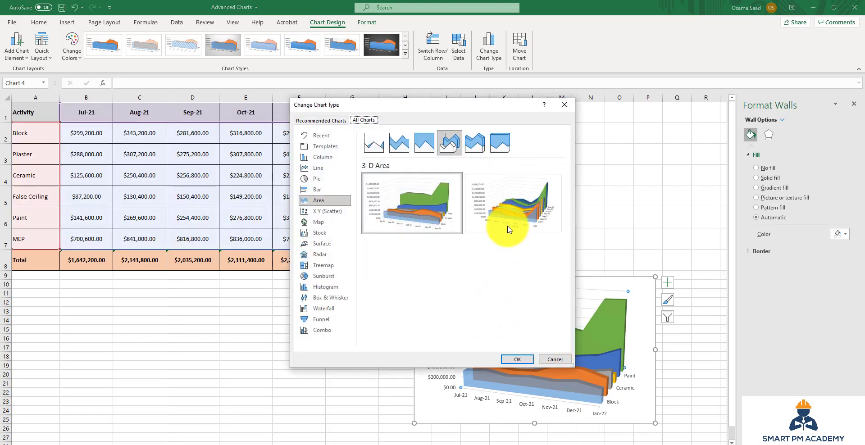
pyautogui.click(473, 143)
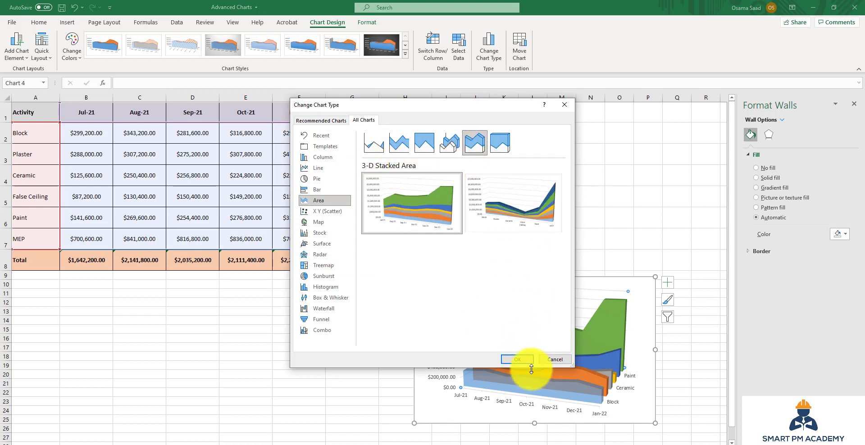
pyautogui.click(518, 360)
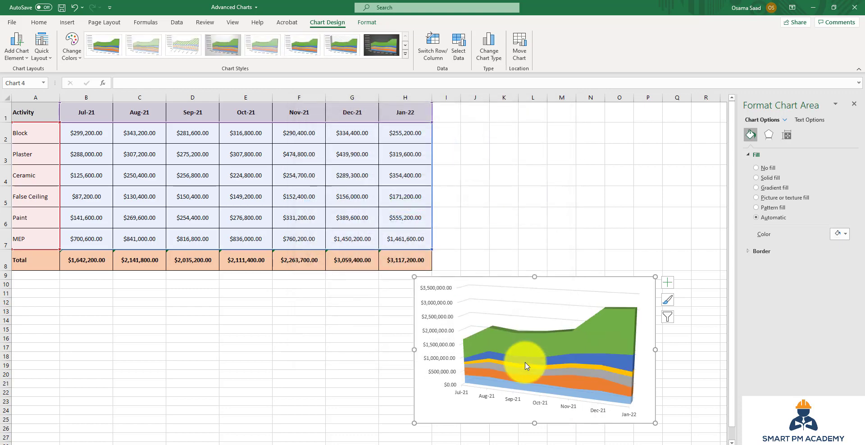
pyautogui.moveTo(439, 410); pyautogui.dragTo(358, 387)
pyautogui.hotkey('ctrl', 'z')
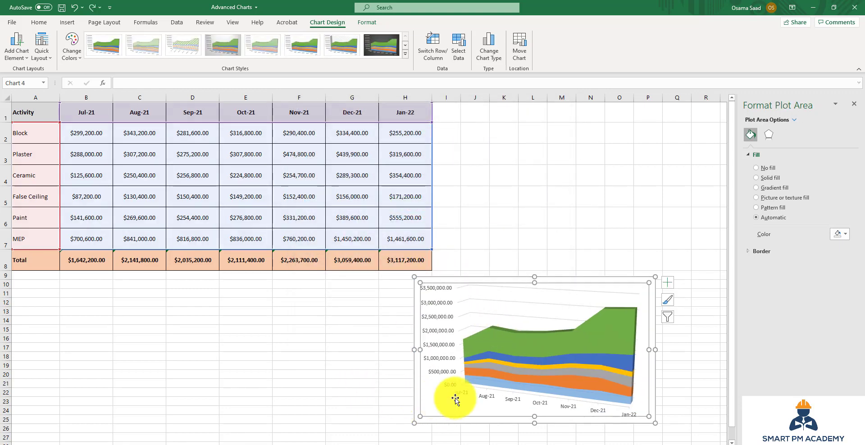
# Add a legend to the 3-D stacked area chart
pyautogui.click(668, 282)
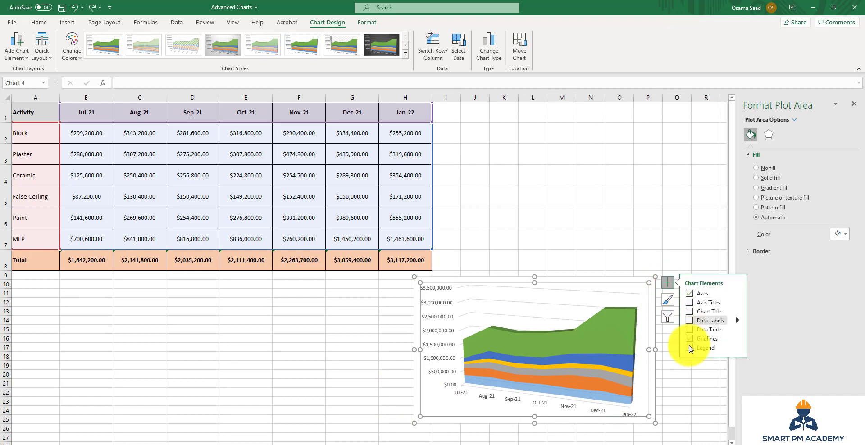
pyautogui.click(706, 347)
pyautogui.click(645, 402)
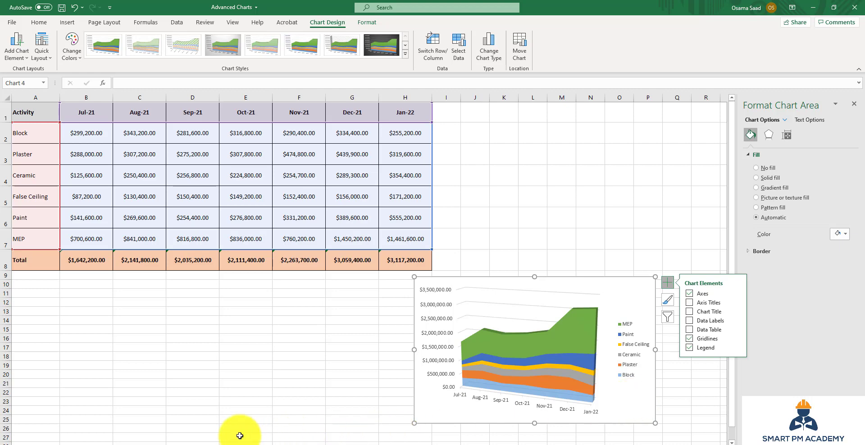
# Switch to the worksheet with the Variance % table and examine its activities, months and percentages
pyautogui.click(186, 441)
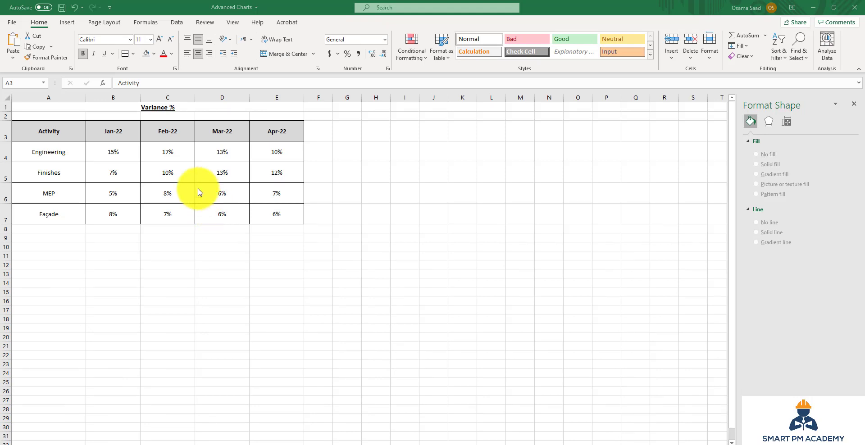
pyautogui.click(94, 154)
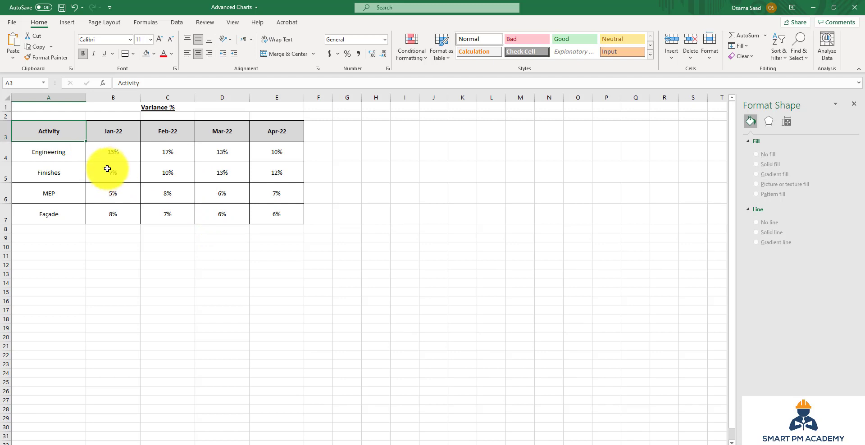
pyautogui.moveTo(68, 153); pyautogui.dragTo(69, 208)
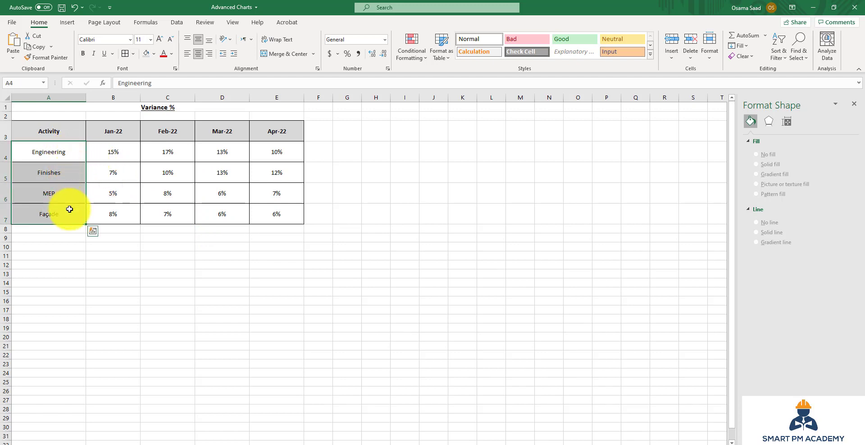
pyautogui.moveTo(118, 134); pyautogui.dragTo(280, 135)
pyautogui.click(244, 179)
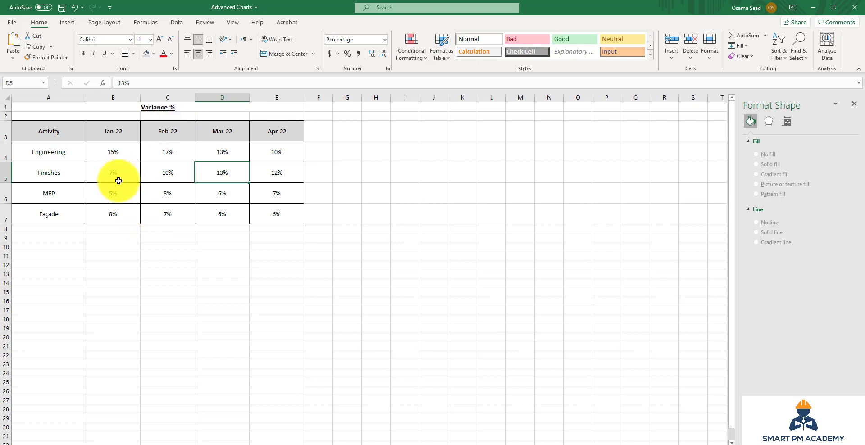
pyautogui.click(130, 153)
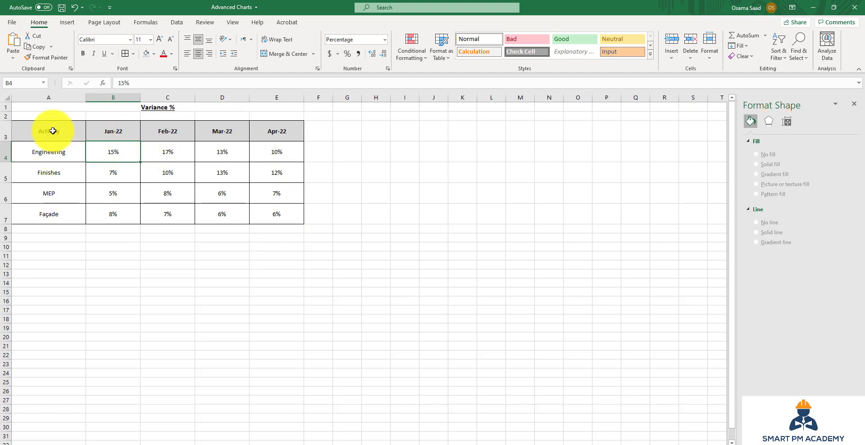
# Insert a Radar chart from the month headers and the Engineering row of the Variance % table
pyautogui.moveTo(54, 131); pyautogui.dragTo(272, 150)
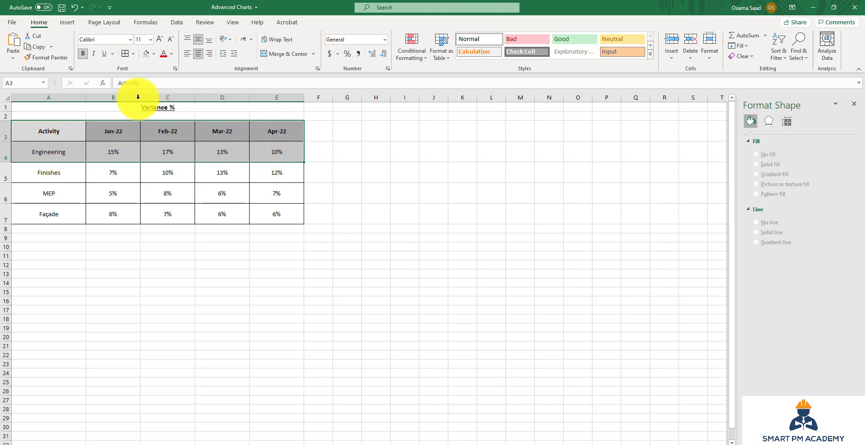
pyautogui.click(67, 22)
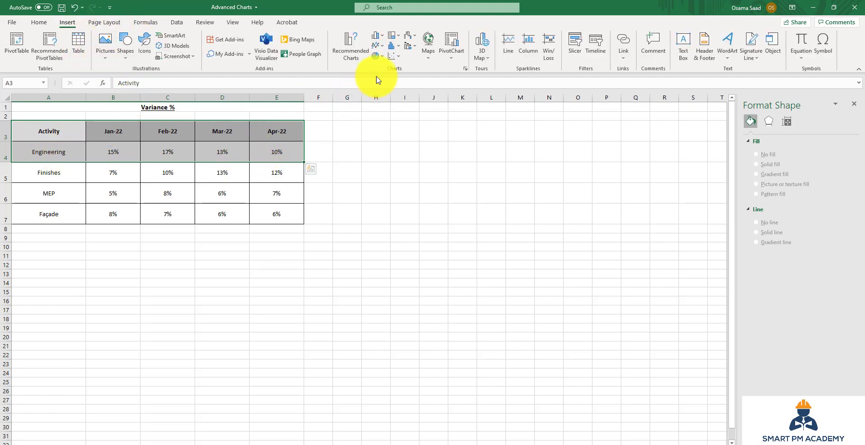
pyautogui.click(464, 68)
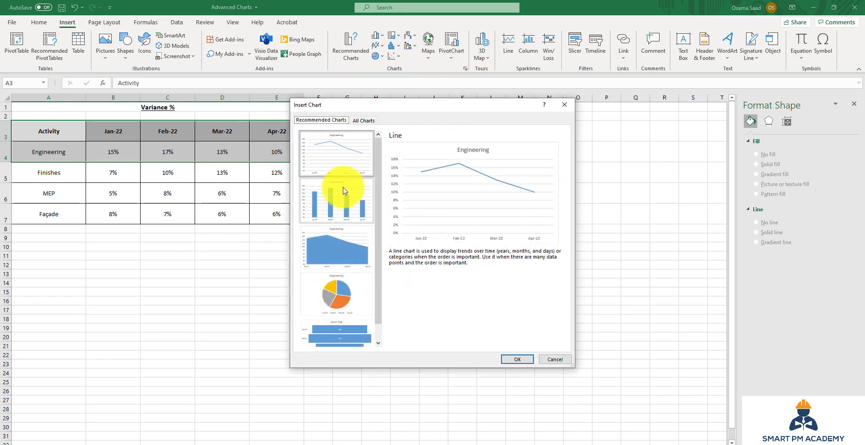
pyautogui.click(363, 120)
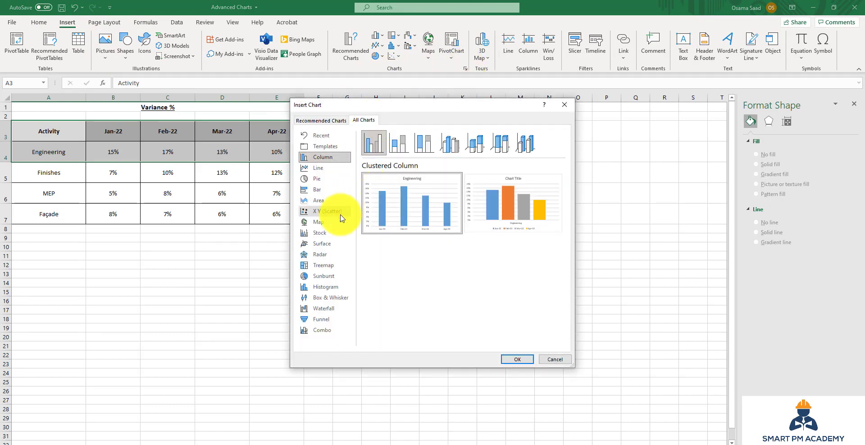
pyautogui.click(331, 254)
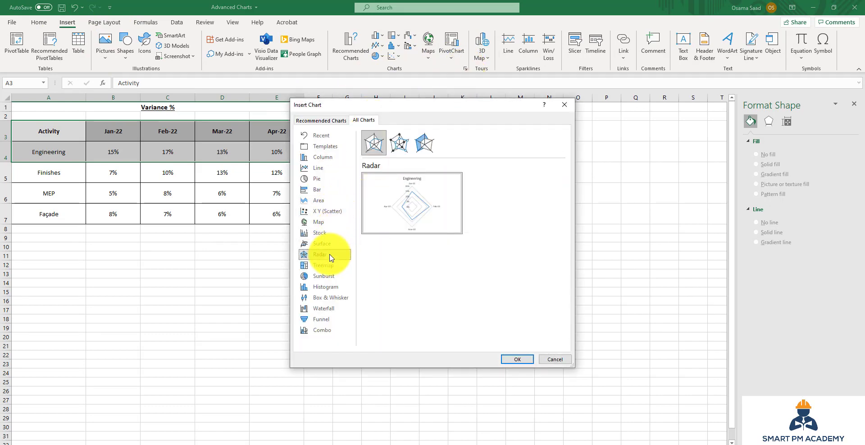
pyautogui.click(517, 360)
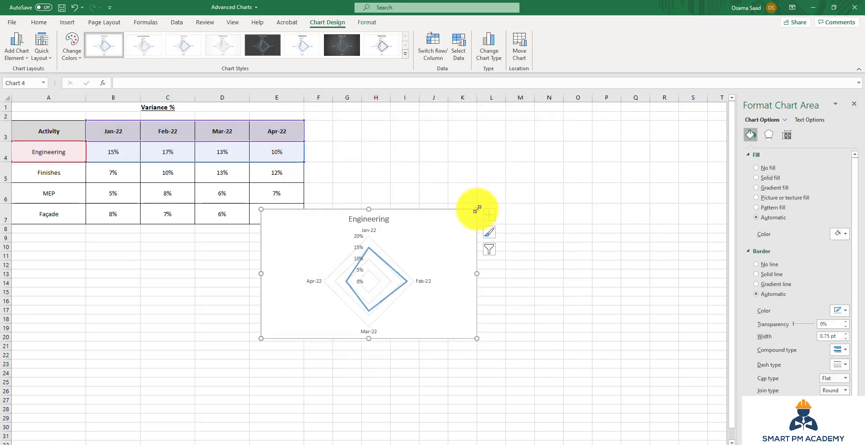
# Enlarge the radar chart and move it clear of the Variance % table
pyautogui.moveTo(476, 210); pyautogui.dragTo(600, 151)
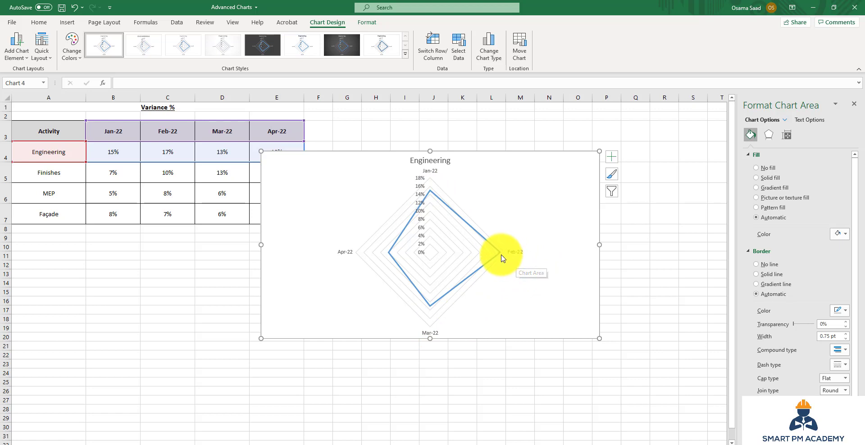
pyautogui.moveTo(503, 257)
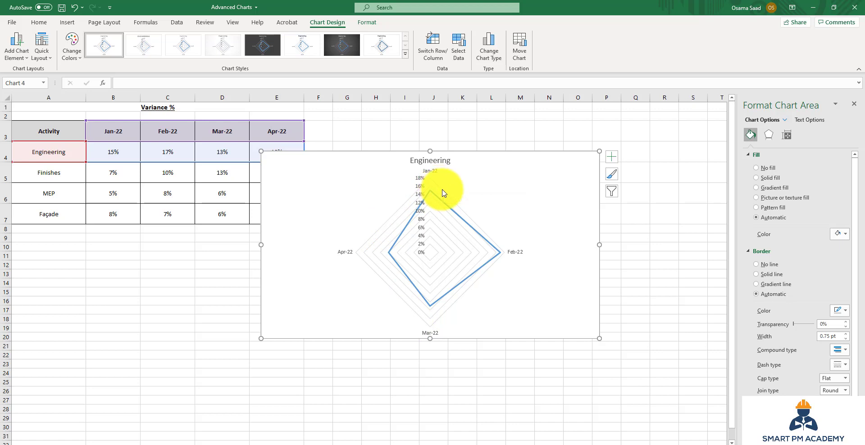
pyautogui.moveTo(376, 171); pyautogui.dragTo(439, 200)
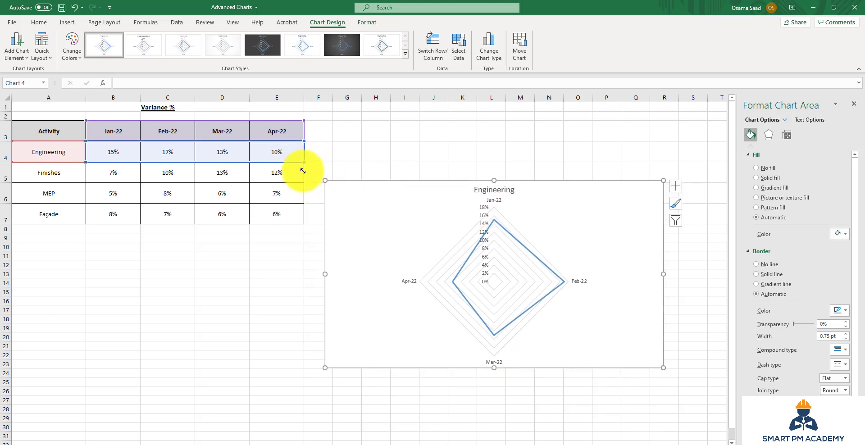
# Extend the radar chart's data range to include Finishes, MEP and Façade, and add a legend
pyautogui.moveTo(301, 162); pyautogui.dragTo(302, 221)
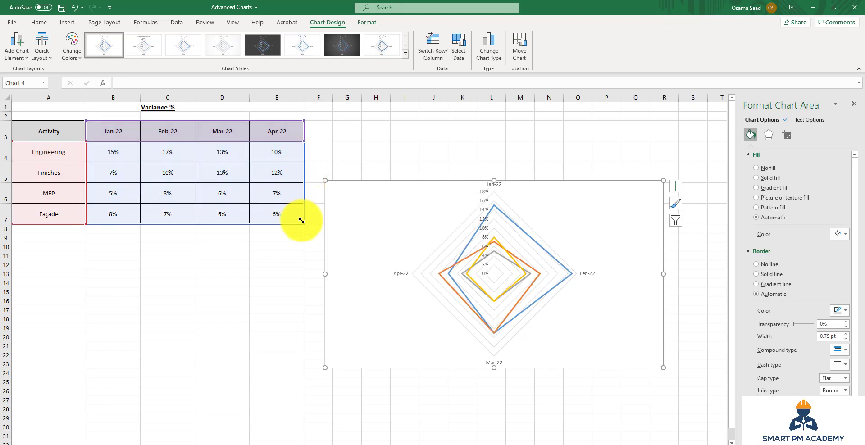
pyautogui.click(677, 188)
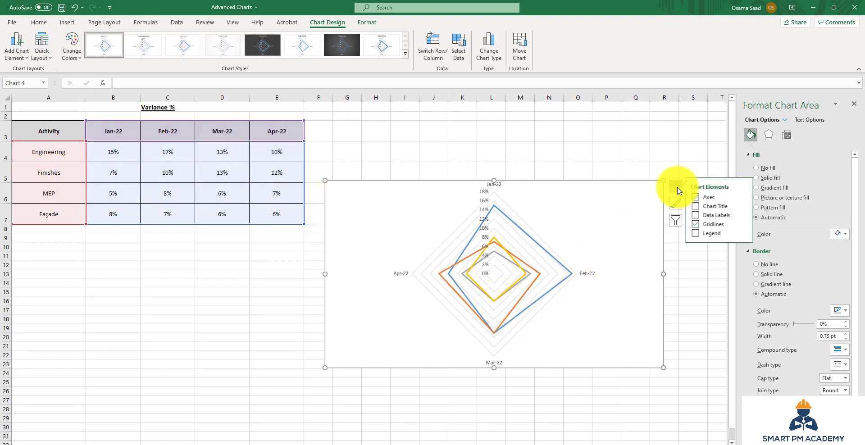
pyautogui.click(705, 237)
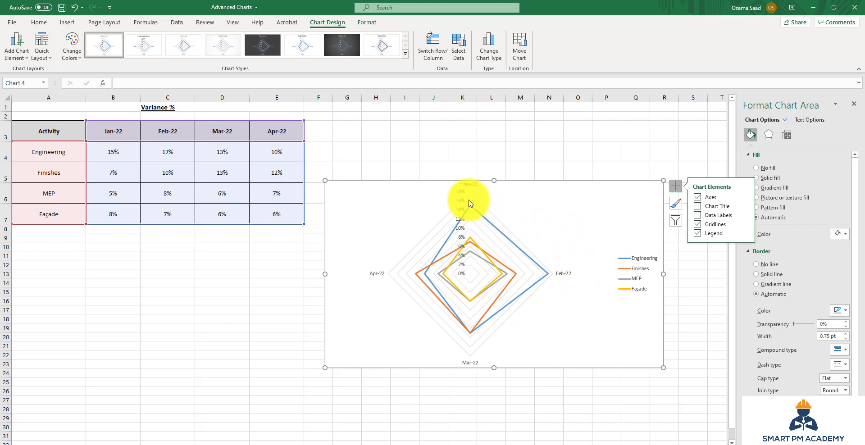
# Examine the radar chart's points for each activity across the four months against the legend
pyautogui.moveTo(471, 206)
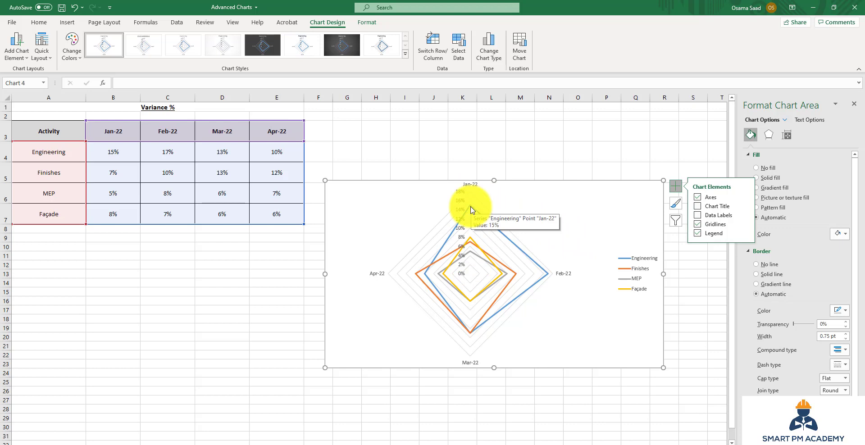
pyautogui.moveTo(471, 241)
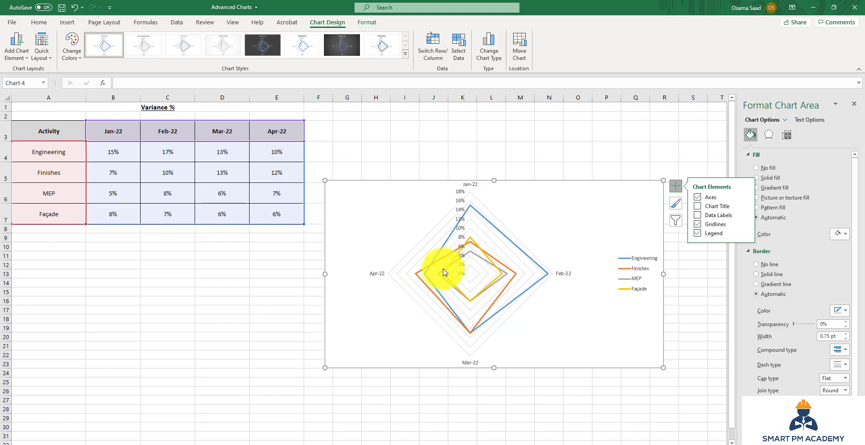
pyautogui.moveTo(441, 273)
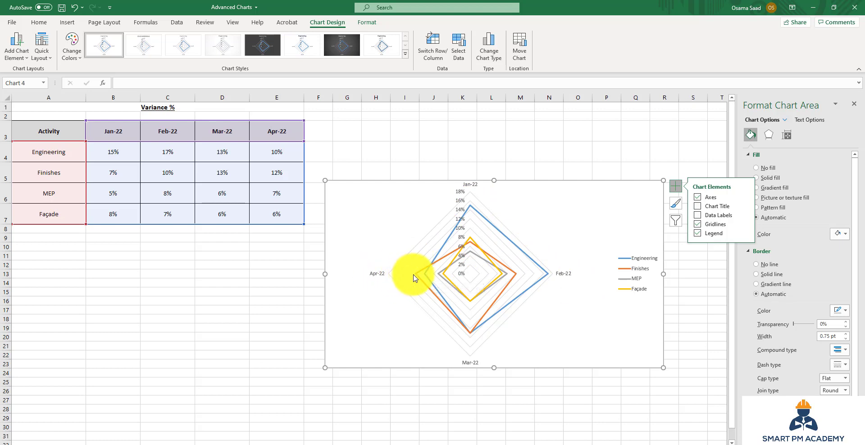
pyautogui.moveTo(416, 276)
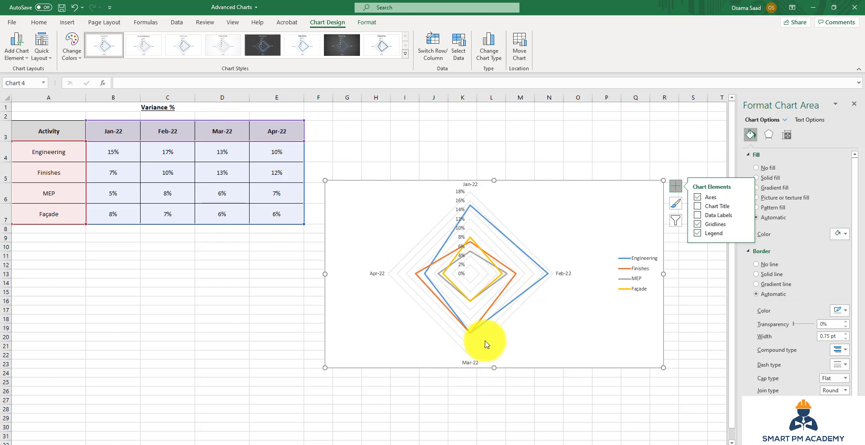
pyautogui.moveTo(471, 335)
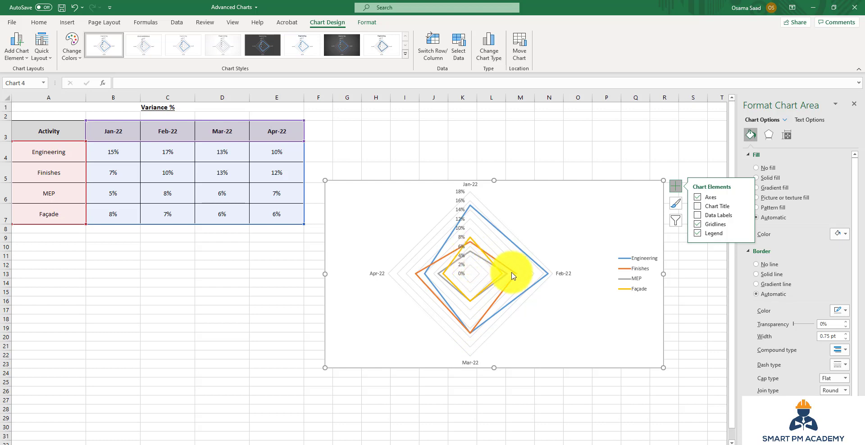
pyautogui.moveTo(517, 277)
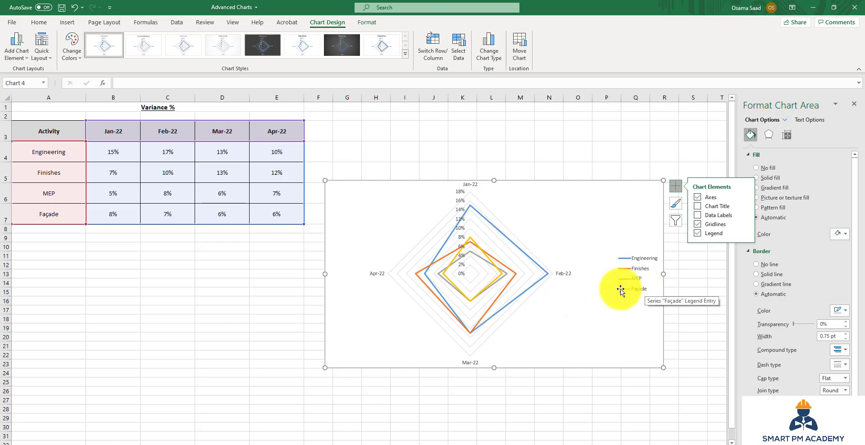
pyautogui.moveTo(470, 241)
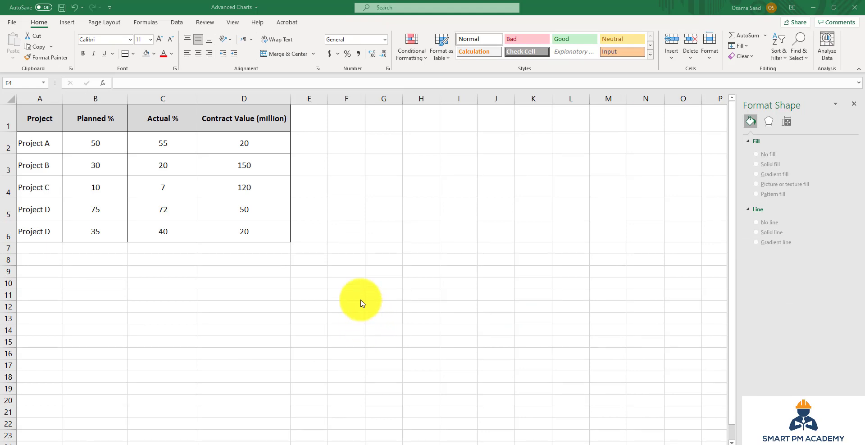
# Review the project table's project names and its Planned %, Actual % and Contract Value (million) columns
pyautogui.click(270, 198)
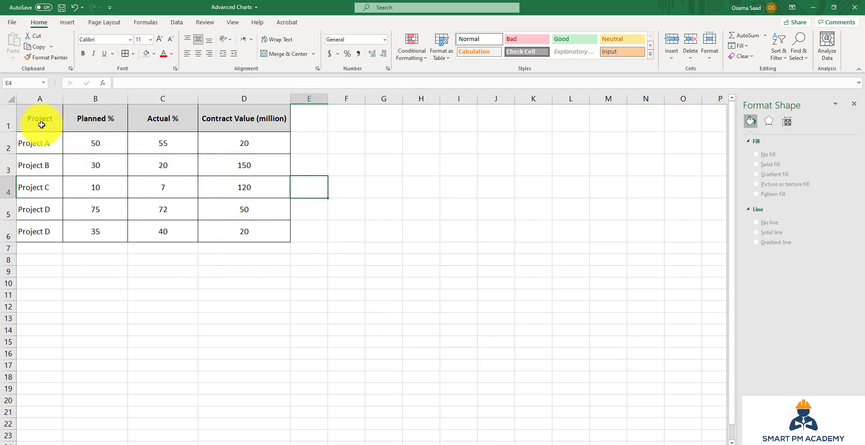
pyautogui.click(40, 144)
pyautogui.moveTo(40, 143); pyautogui.dragTo(39, 230)
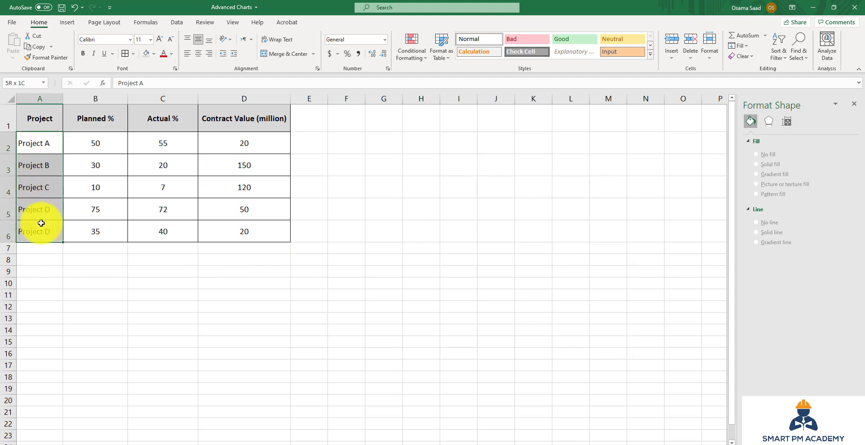
pyautogui.moveTo(95, 125); pyautogui.dragTo(206, 124)
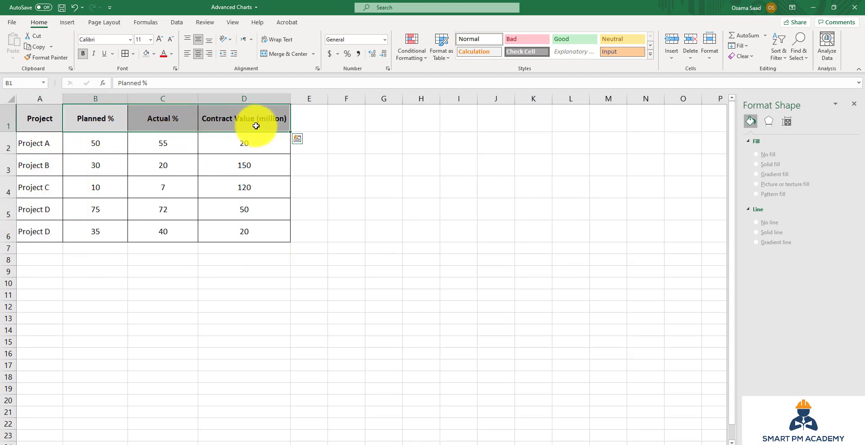
pyautogui.click(107, 148)
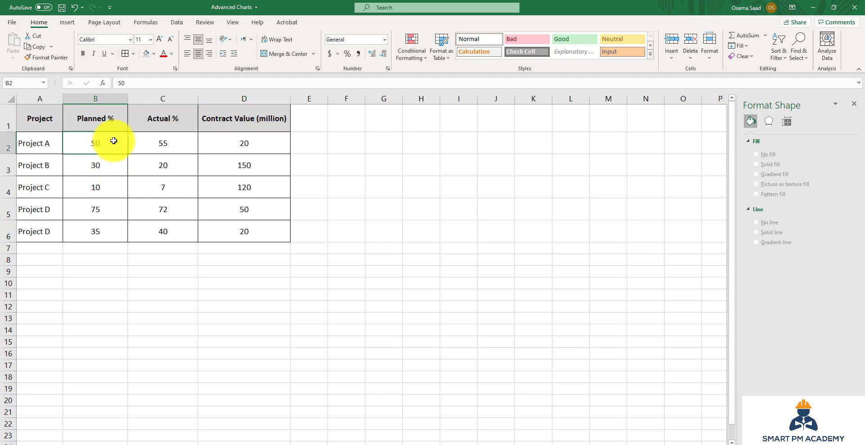
pyautogui.click(166, 144)
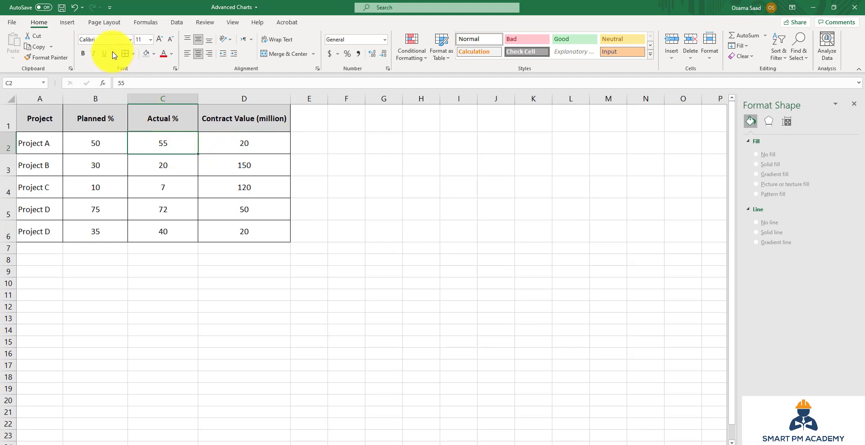
# Insert a single-series 3-D Bubble chart from the planned, actual and contract values in B2:D6
pyautogui.moveTo(95, 141); pyautogui.dragTo(238, 235)
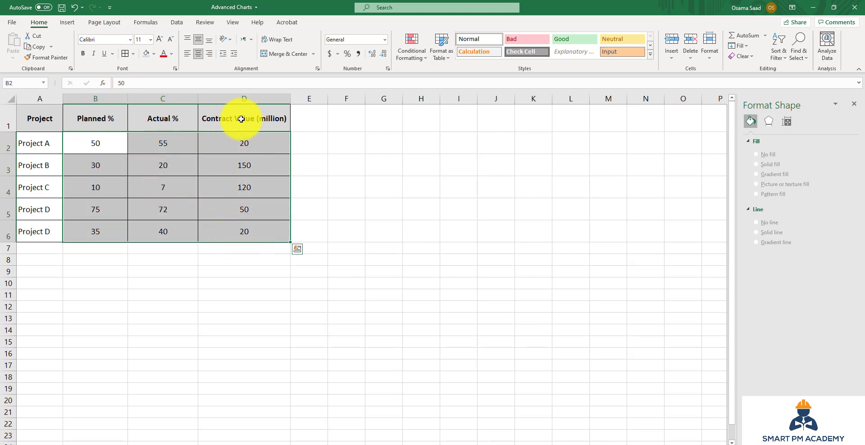
pyautogui.moveTo(112, 148); pyautogui.dragTo(228, 228)
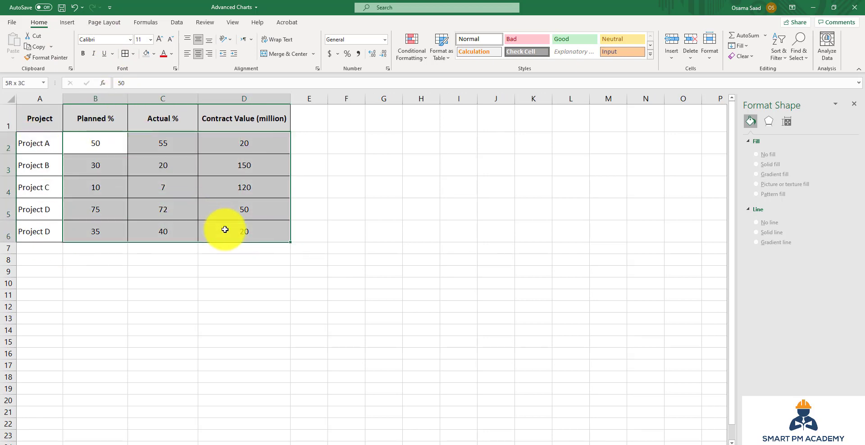
pyautogui.click(68, 23)
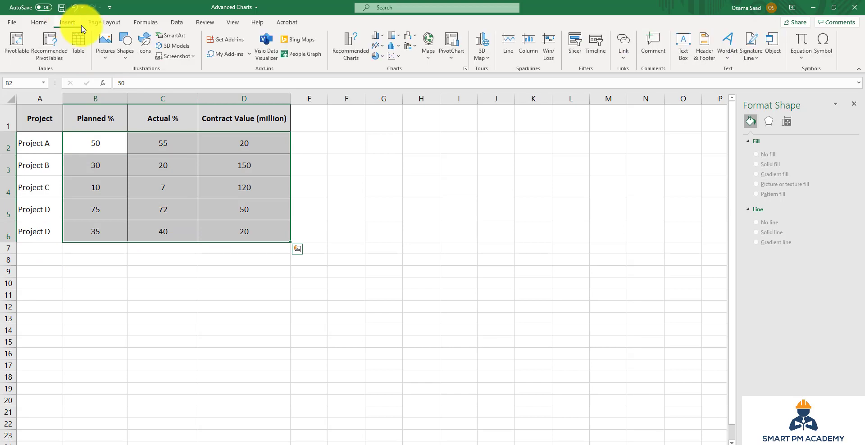
pyautogui.click(465, 70)
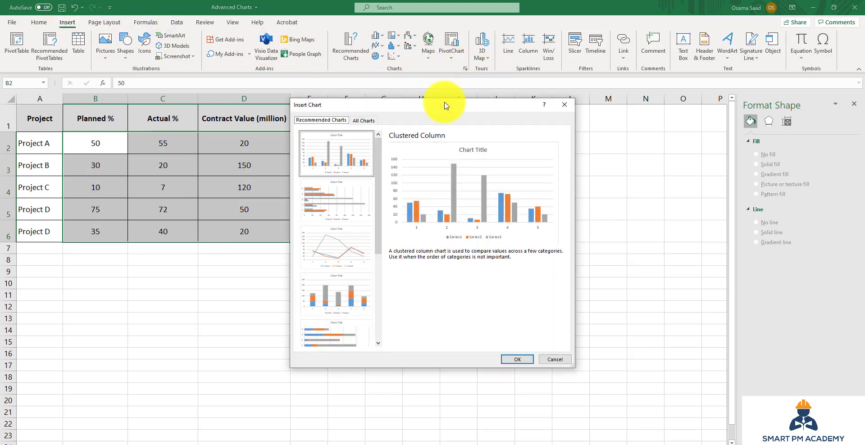
pyautogui.click(365, 120)
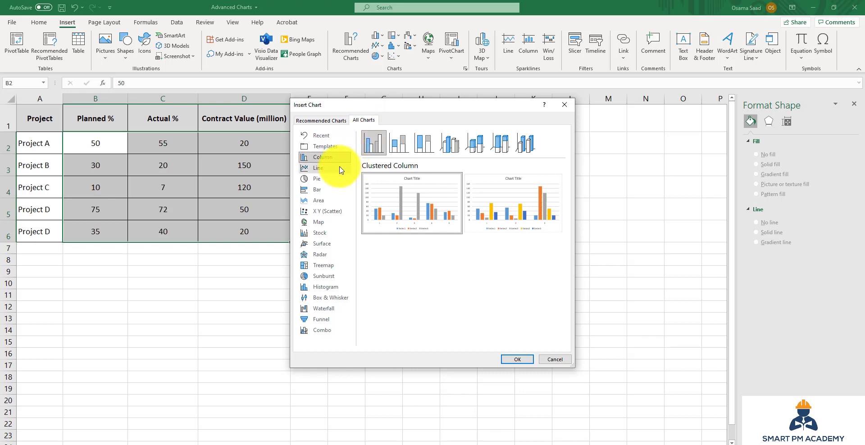
pyautogui.click(331, 211)
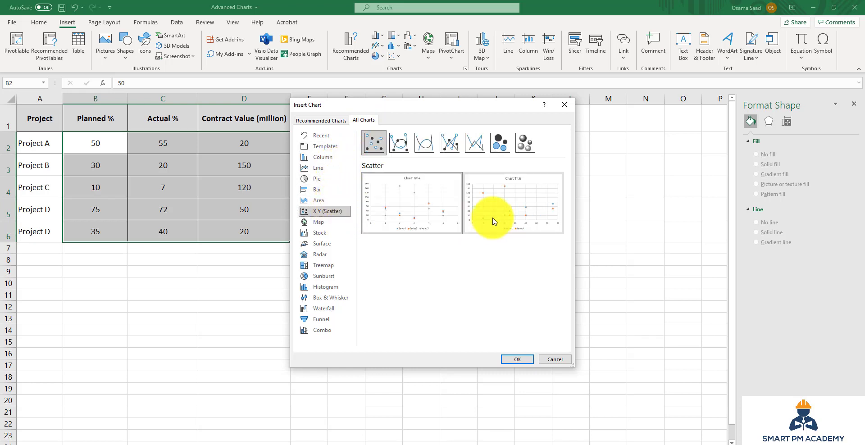
pyautogui.click(524, 144)
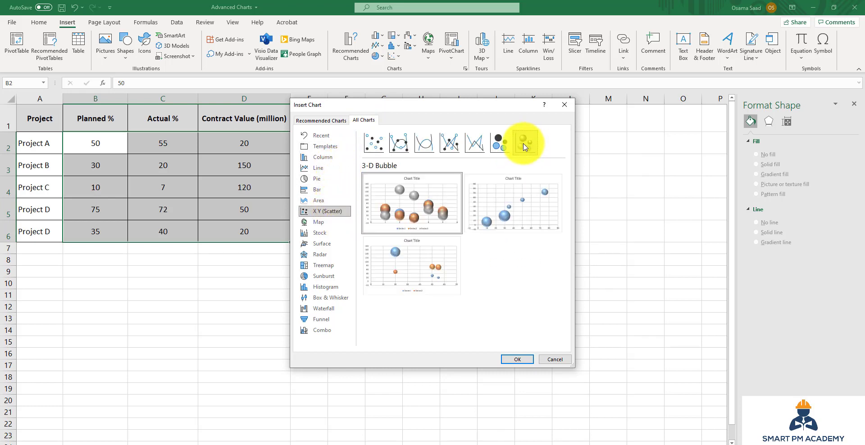
pyautogui.moveTo(517, 194)
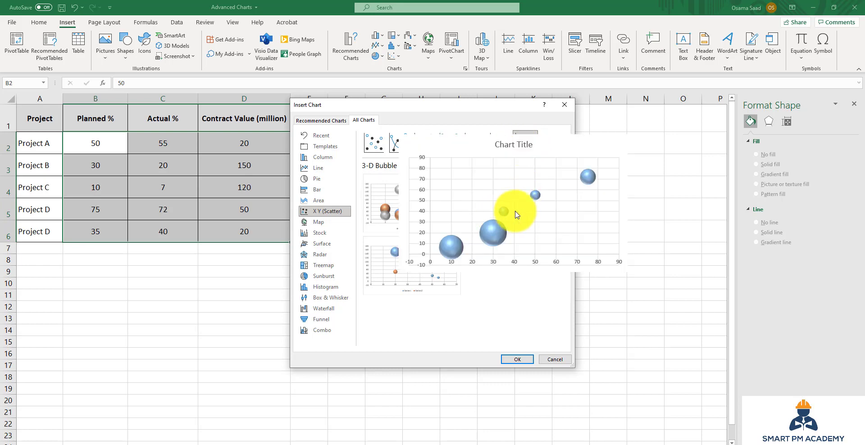
pyautogui.click(517, 359)
# Apply the dark grey chart style to the bubble chart, enlarge it and shift it away from the project table
pyautogui.click(343, 45)
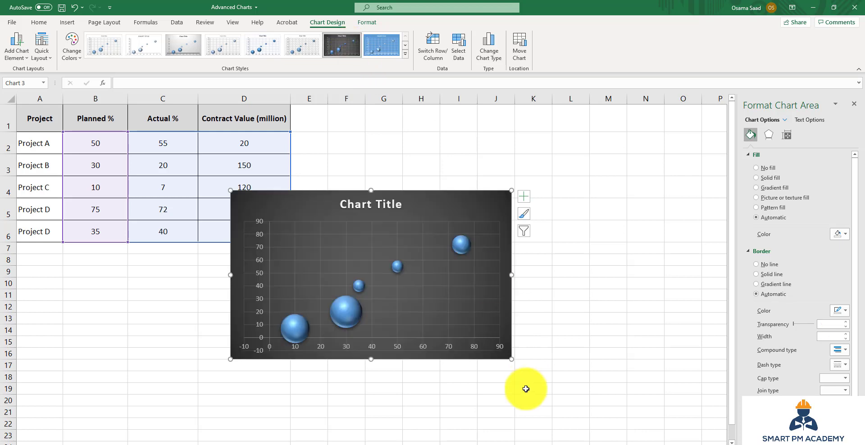
pyautogui.moveTo(511, 362); pyautogui.dragTo(613, 409)
pyautogui.moveTo(243, 203); pyautogui.dragTo(290, 200)
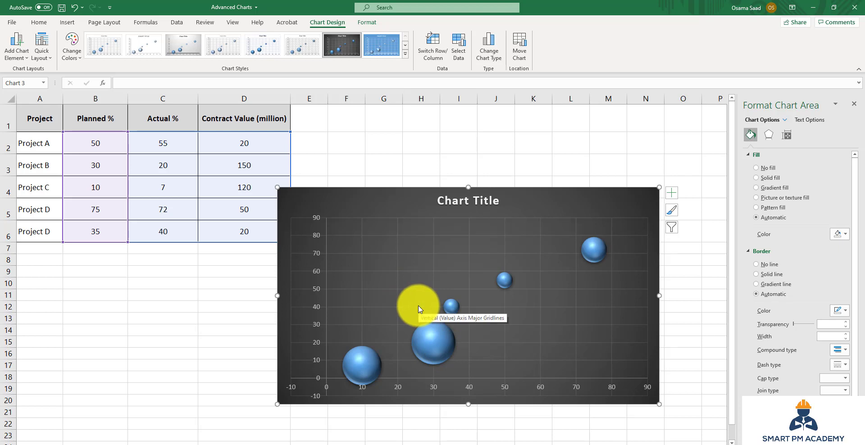
pyautogui.moveTo(432, 347)
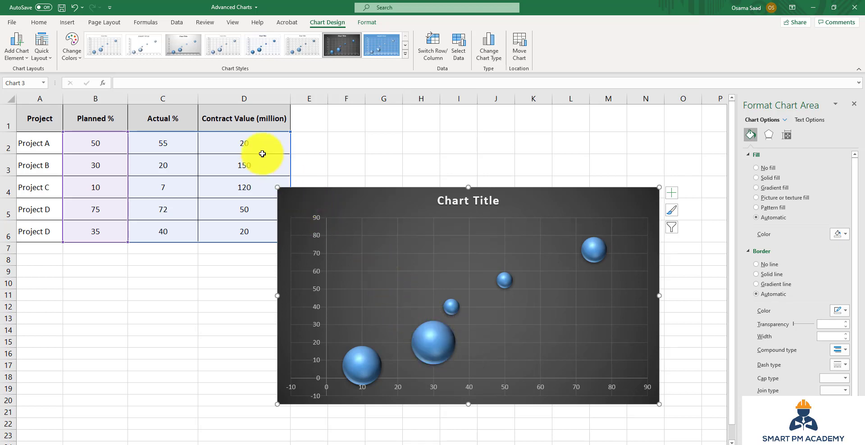
# Check which table columns feed the bubble series and inspect the largest bubble's data point
pyautogui.click(437, 350)
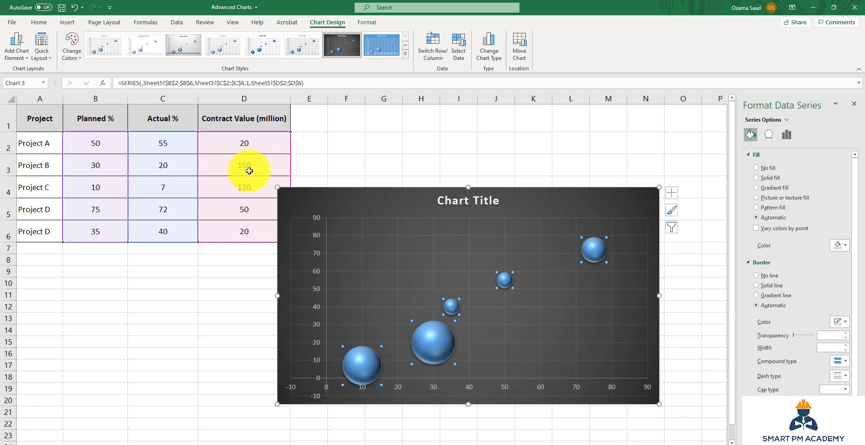
pyautogui.press('Escape')
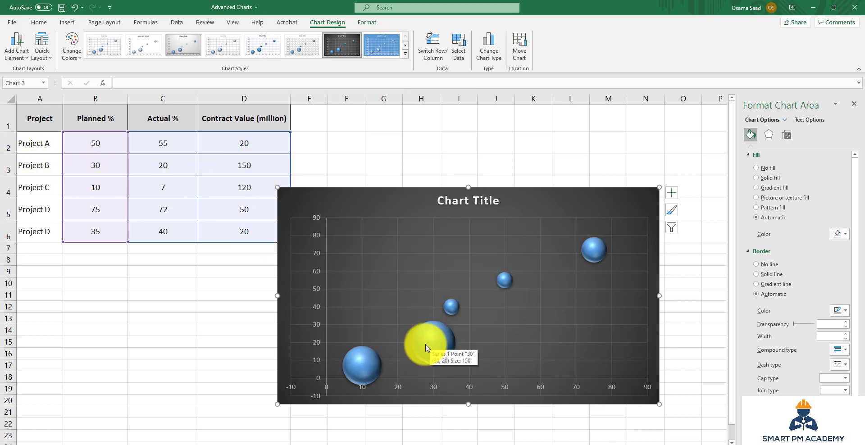
pyautogui.click(426, 347)
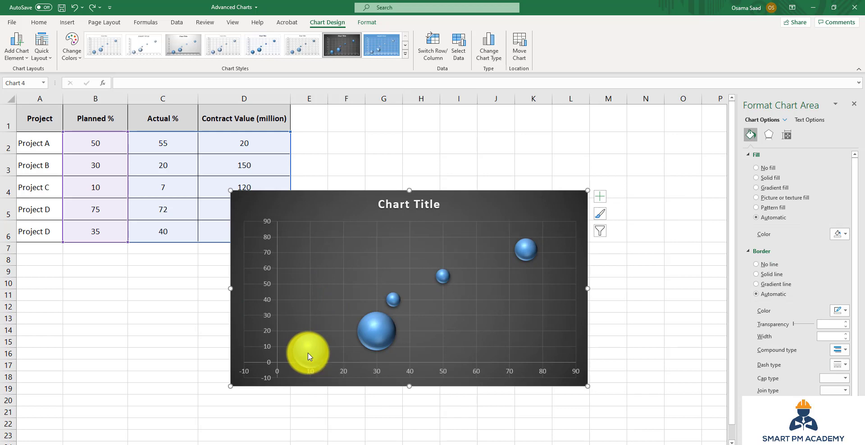
# Add data callouts to all bubbles in the chart's series
pyautogui.rightClick(309, 357)
pyautogui.moveTo(399, 431)
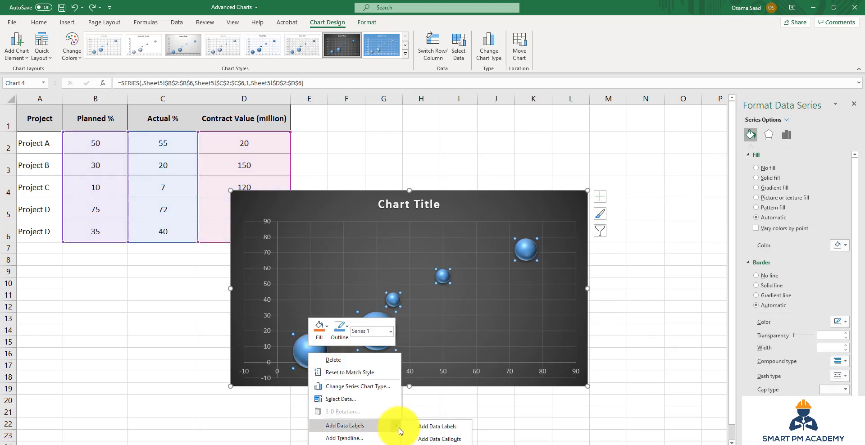
pyautogui.click(450, 440)
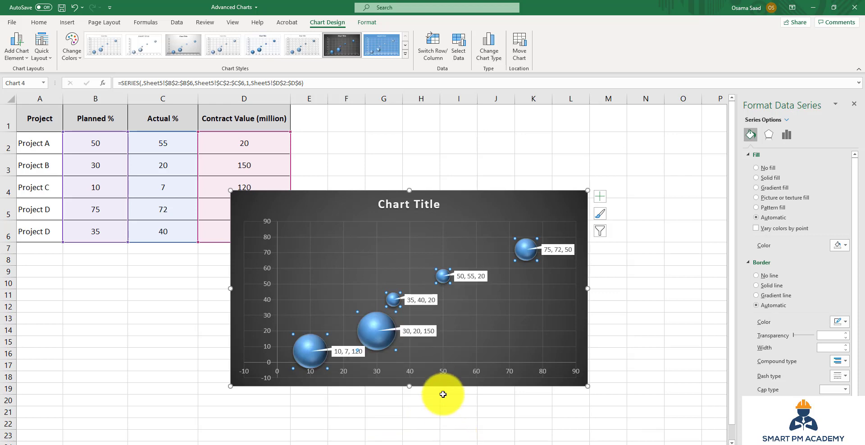
pyautogui.click(320, 207)
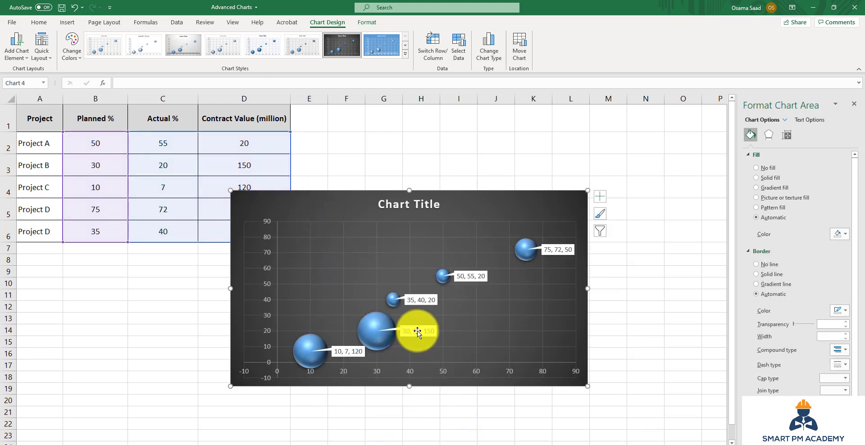
# Format the bubble data labels to leave out the X Value and Y Value
pyautogui.rightClick(418, 333)
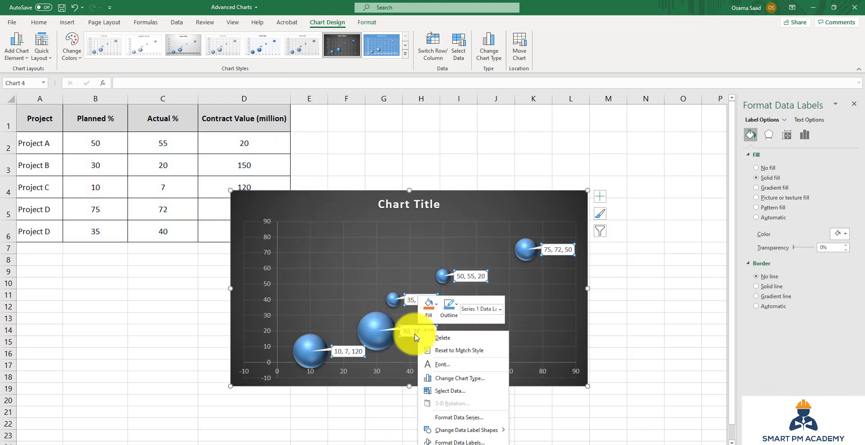
pyautogui.click(463, 443)
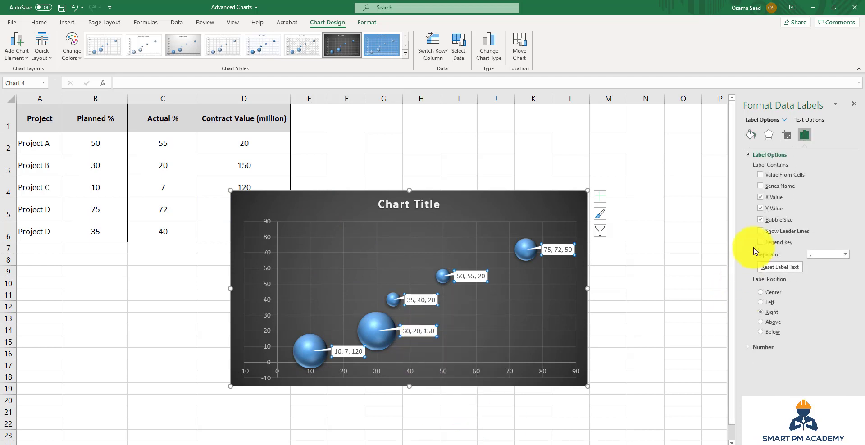
pyautogui.click(775, 198)
pyautogui.click(777, 208)
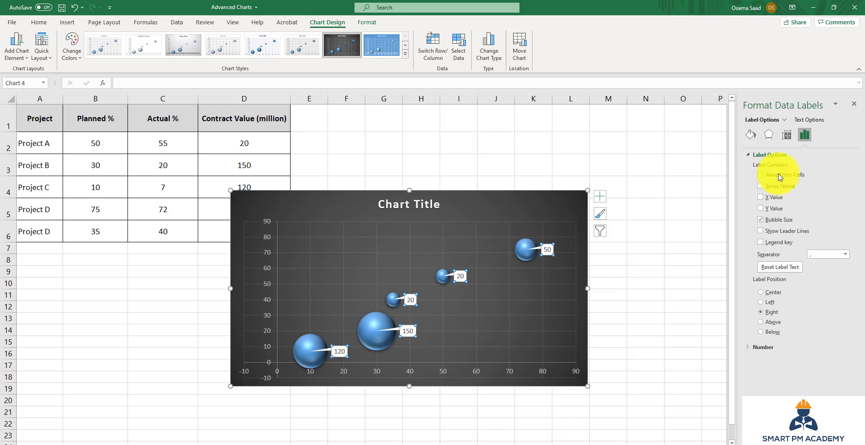
# Label the bubbles with the project names from cells A2:A6 and remove Bubble Size from the labels
pyautogui.click(779, 178)
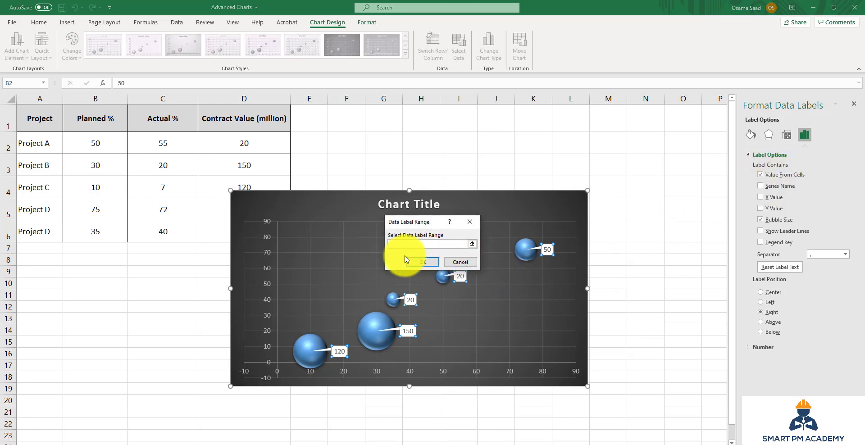
pyautogui.click(40, 148)
pyautogui.moveTo(40, 148); pyautogui.dragTo(44, 234)
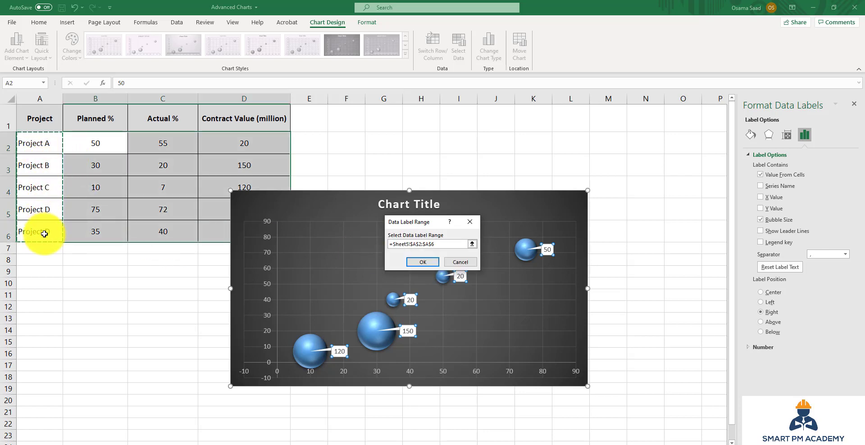
pyautogui.click(421, 262)
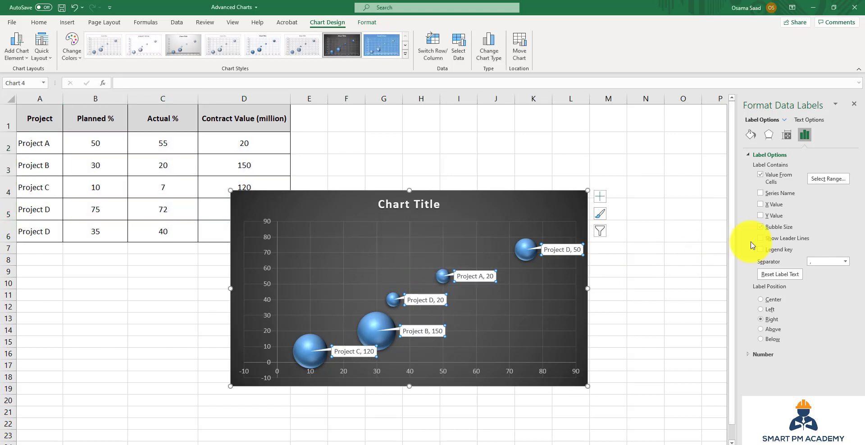
pyautogui.click(782, 231)
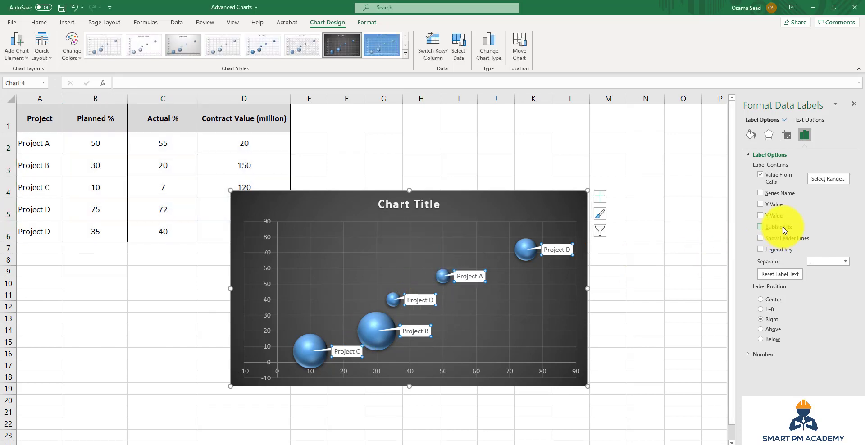
pyautogui.click(471, 204)
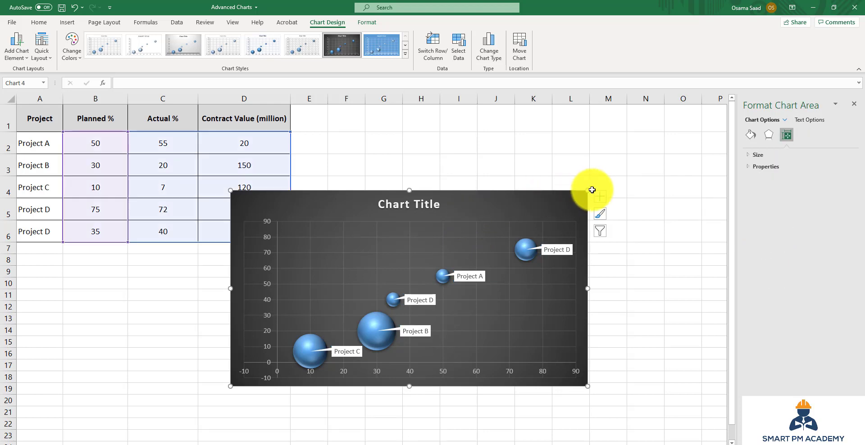
# Enlarge the bubble chart in width and height, keeping its lower-left corner in place
pyautogui.moveTo(588, 190); pyautogui.dragTo(648, 155)
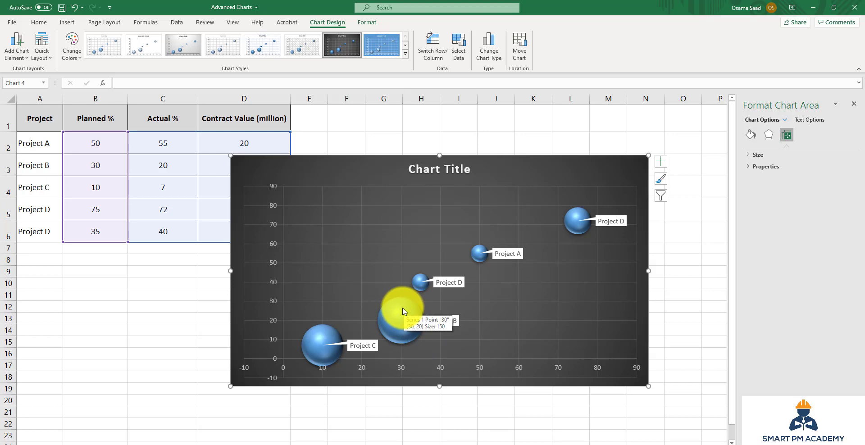
pyautogui.moveTo(289, 155); pyautogui.dragTo(325, 190)
pyautogui.hotkey('ctrl', 'z')
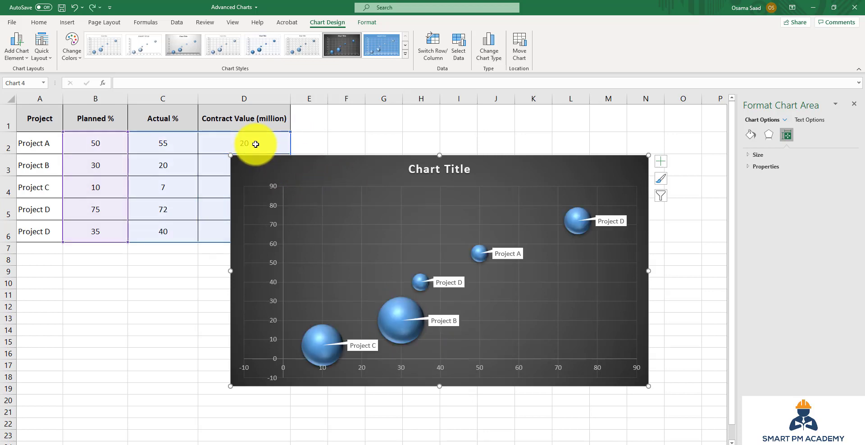
# Add axis titles to the bubble chart, naming the horizontal axis PLANNED % and the vertical axis ACTUAL %
pyautogui.click(320, 355)
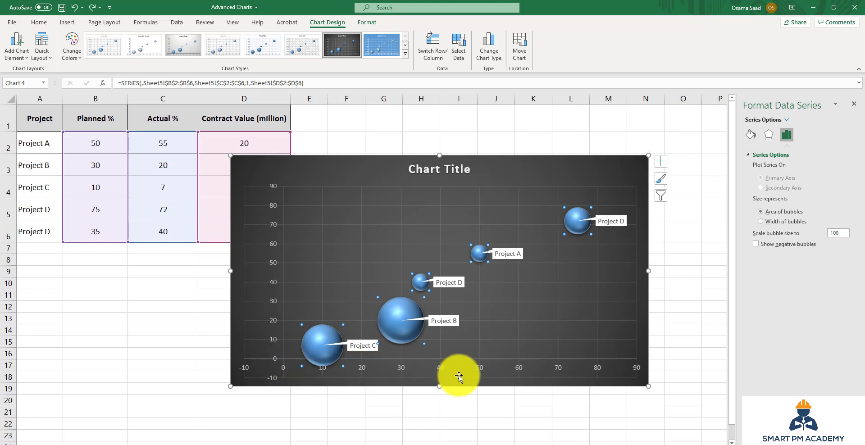
pyautogui.click(666, 164)
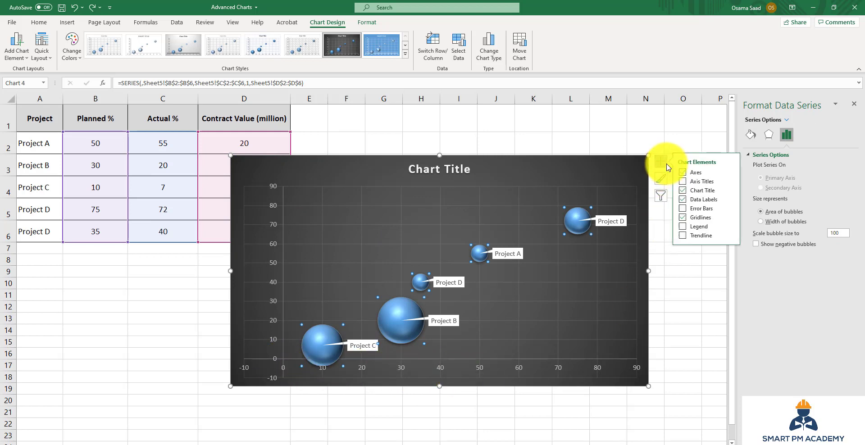
pyautogui.click(683, 181)
pyautogui.click(444, 373)
pyautogui.click(445, 374)
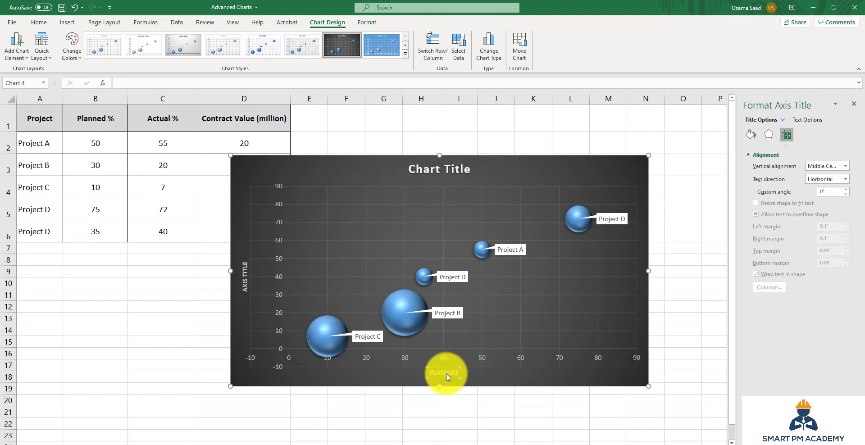
pyautogui.write('PLANNED %')
pyautogui.click(244, 277)
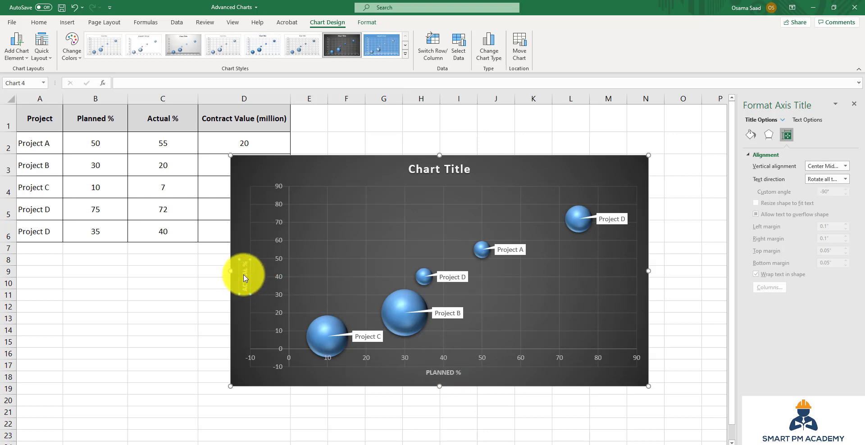
pyautogui.click(267, 176)
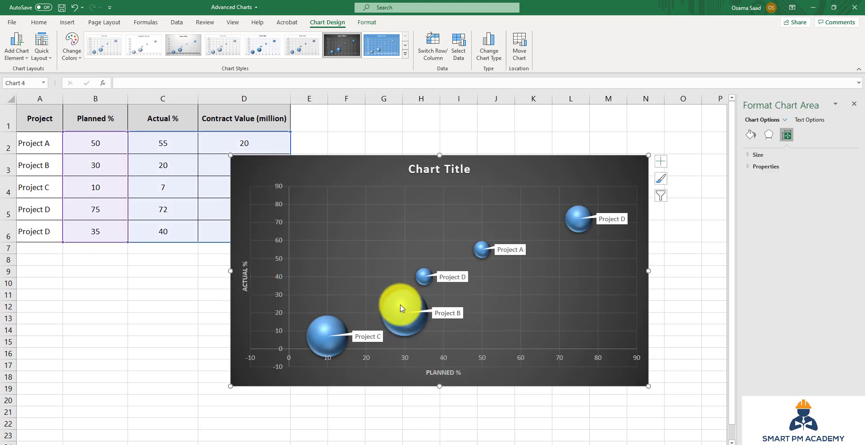
# Examine each project's bubble for planned %, actual % and contract value, moving the chart aside to compare it with the table
pyautogui.moveTo(412, 317)
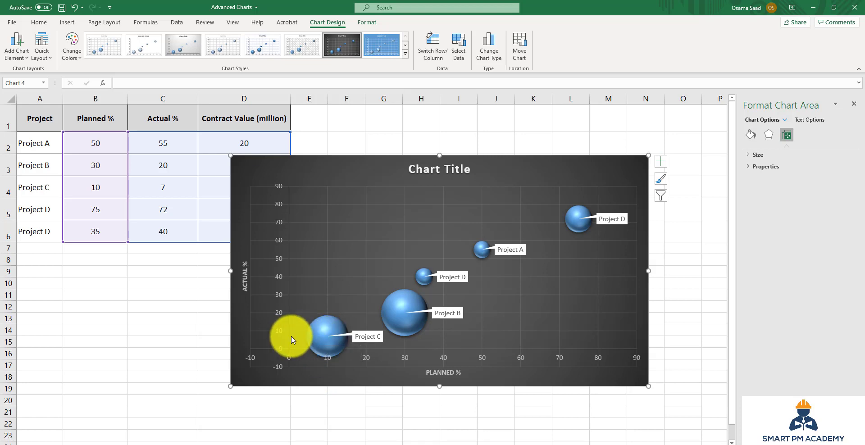
pyautogui.moveTo(319, 337)
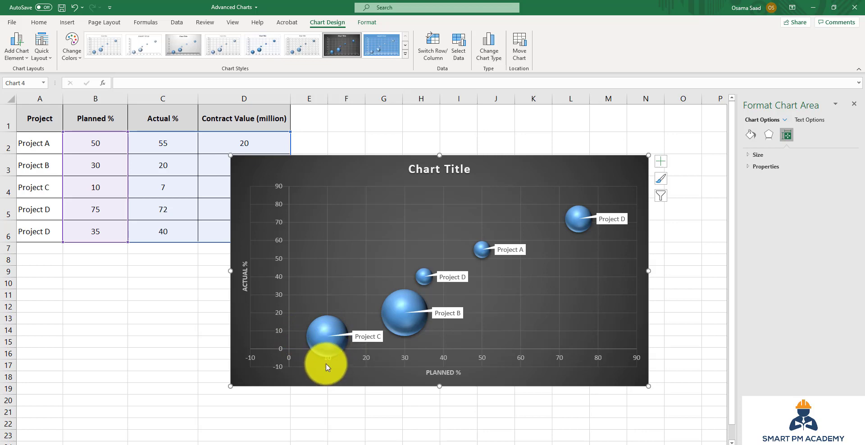
pyautogui.moveTo(328, 353)
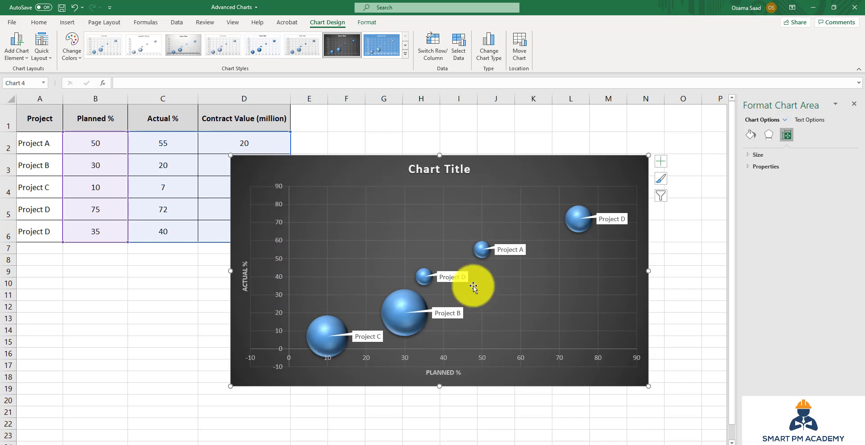
pyautogui.moveTo(429, 280)
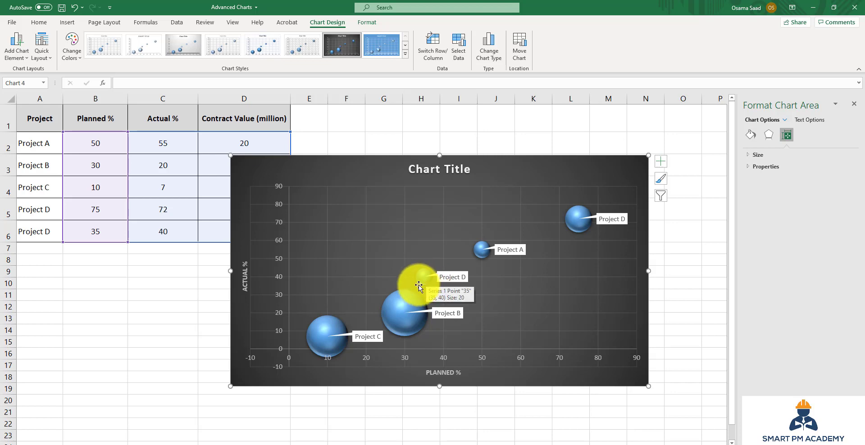
pyautogui.moveTo(580, 230)
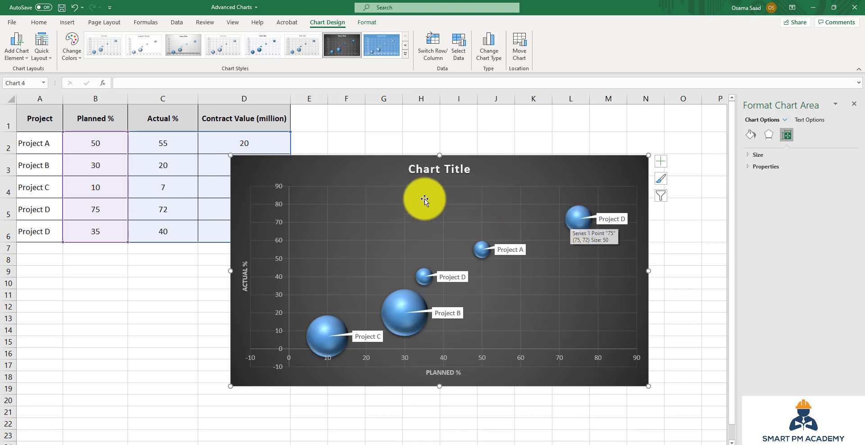
pyautogui.moveTo(258, 170); pyautogui.dragTo(350, 180)
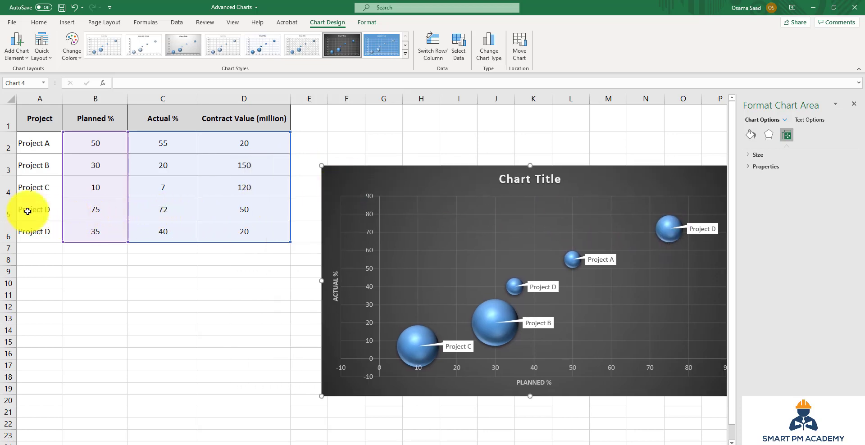
pyautogui.moveTo(349, 195); pyautogui.dragTo(234, 192)
pyautogui.moveTo(550, 233)
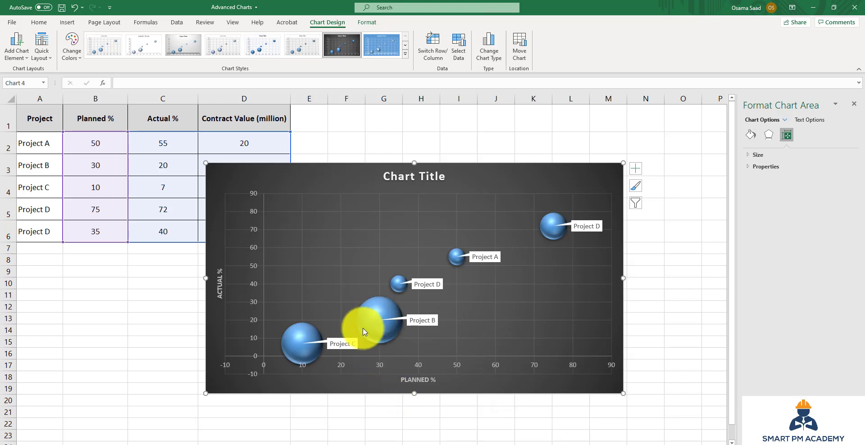
pyautogui.moveTo(373, 325)
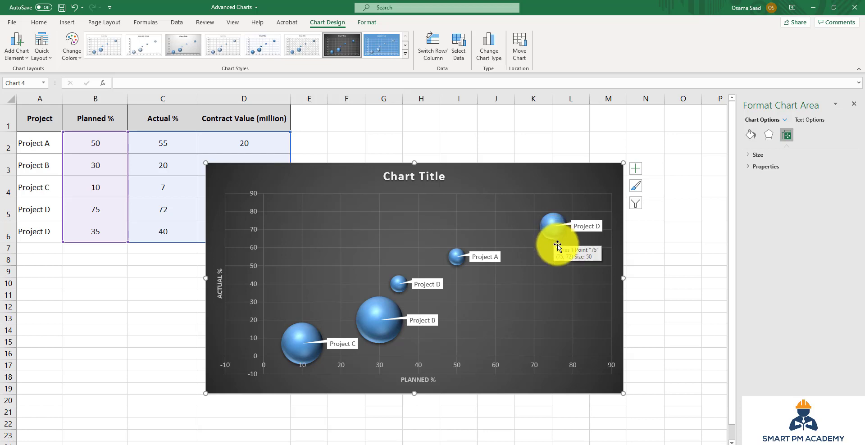
pyautogui.moveTo(255, 176); pyautogui.dragTo(308, 180)
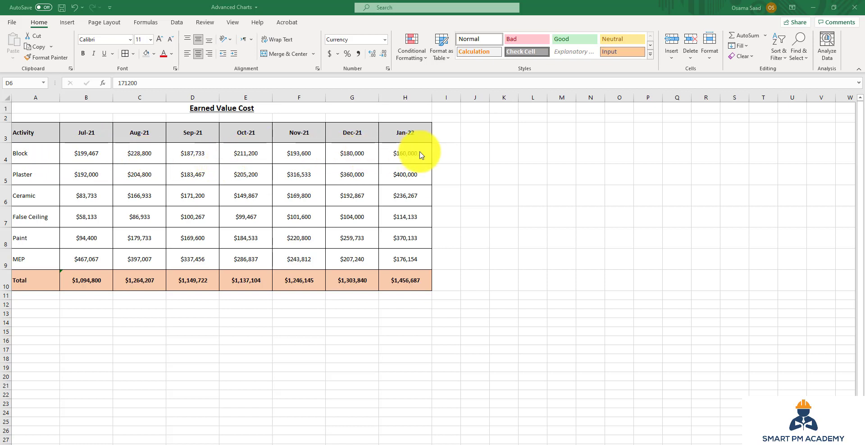
# Insert a 2-D line chart from the monthly activity costs in A3:H9 of the Earned Value Cost table and enlarge it
pyautogui.click(32, 133)
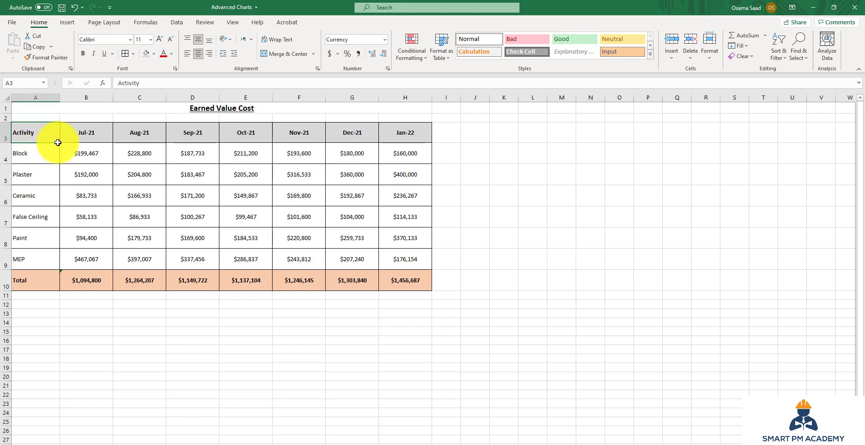
pyautogui.moveTo(58, 142); pyautogui.dragTo(407, 265)
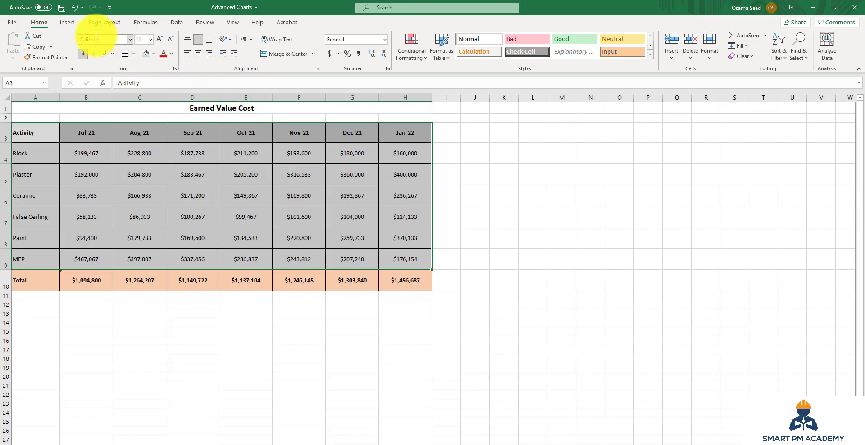
pyautogui.click(66, 23)
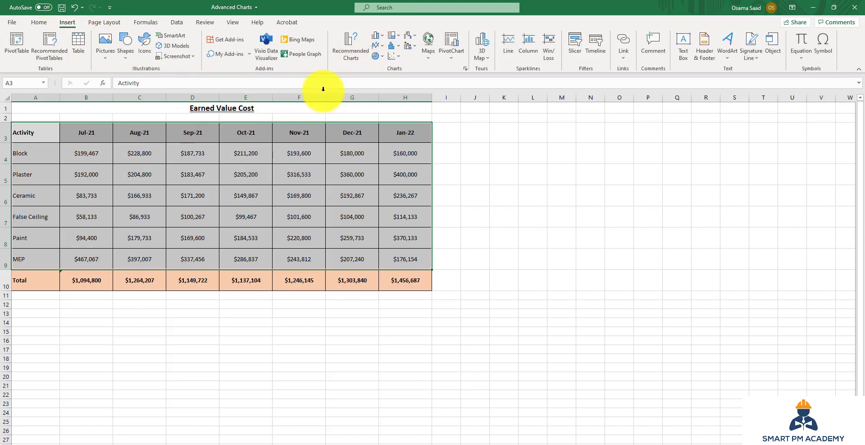
pyautogui.click(377, 46)
pyautogui.click(384, 77)
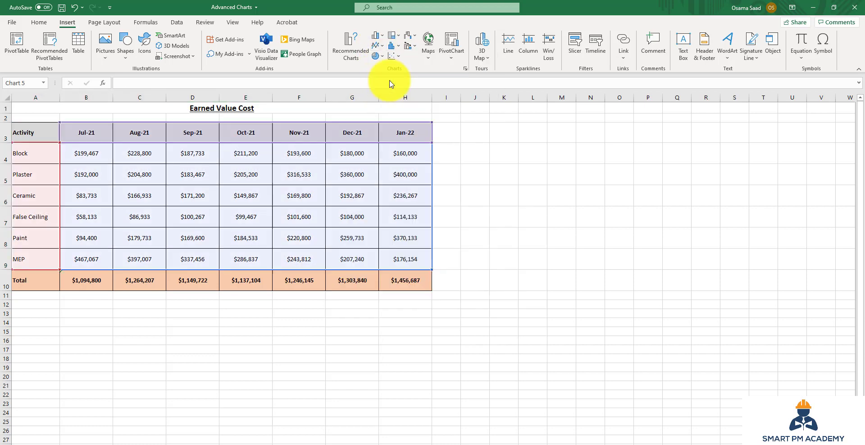
pyautogui.moveTo(539, 339); pyautogui.dragTo(625, 374)
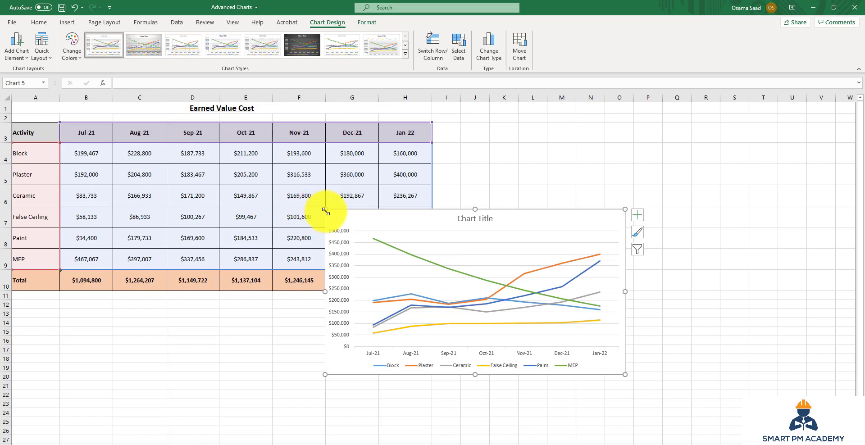
# Enlarge the line chart of all activities' monthly costs and delete it from the sheet
pyautogui.moveTo(325, 209); pyautogui.dragTo(266, 181)
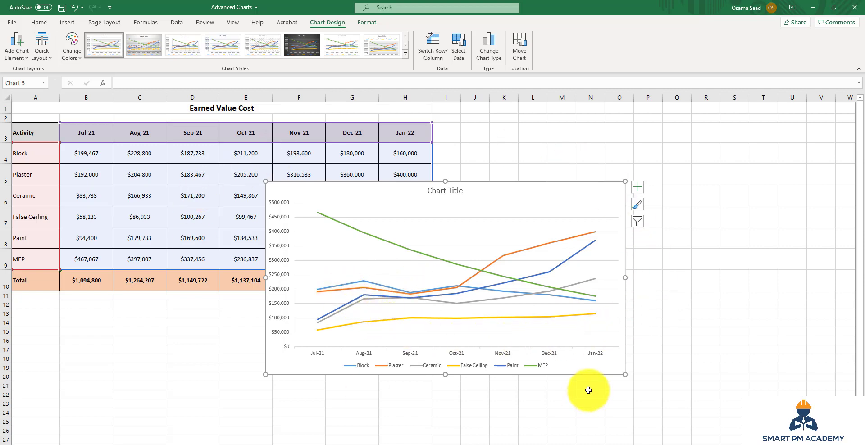
pyautogui.press('Delete')
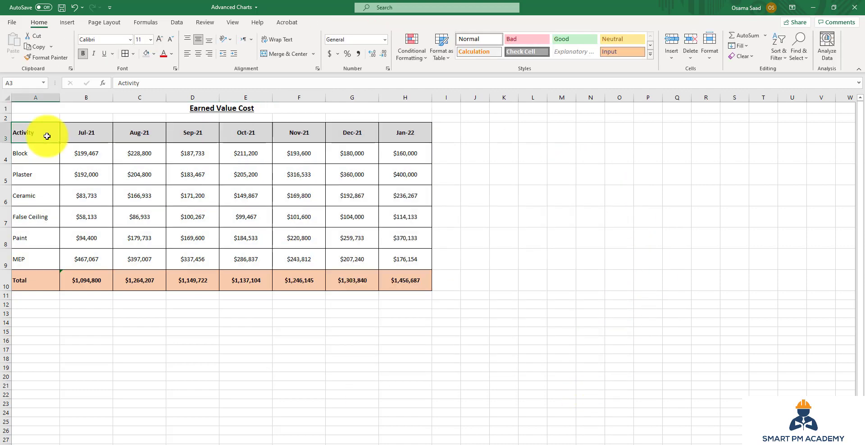
# Insert a 2-D line chart of only the Block activity's monthly costs in A3:H4 and remove it again
pyautogui.moveTo(46, 135); pyautogui.dragTo(396, 150)
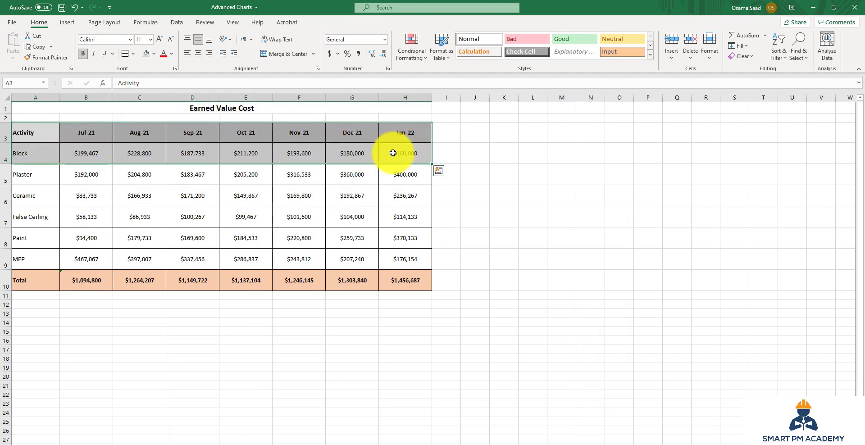
pyautogui.click(67, 22)
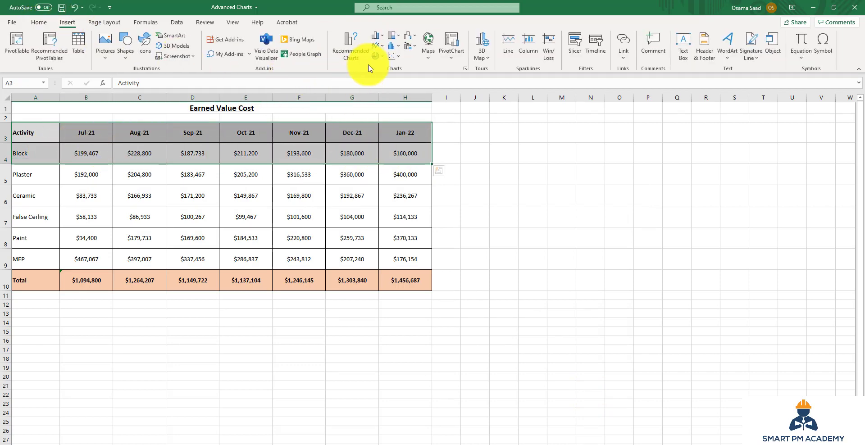
pyautogui.click(376, 45)
pyautogui.click(384, 73)
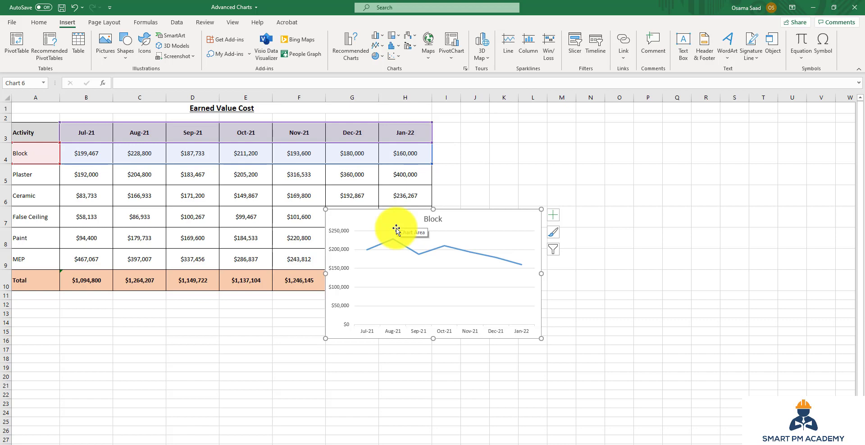
pyautogui.click(350, 215)
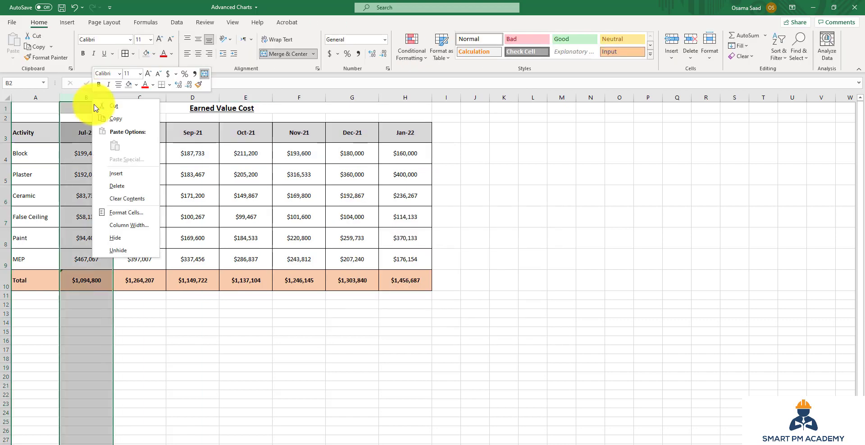
# Insert a blank column before the Jul-21 costs and widen it to about twice its width
pyautogui.click(120, 179)
pyautogui.click(77, 174)
pyautogui.moveTo(105, 99); pyautogui.dragTo(175, 110)
# Create line sparklines in B4:B9 from the monthly activity costs in C4:I9
pyautogui.click(132, 149)
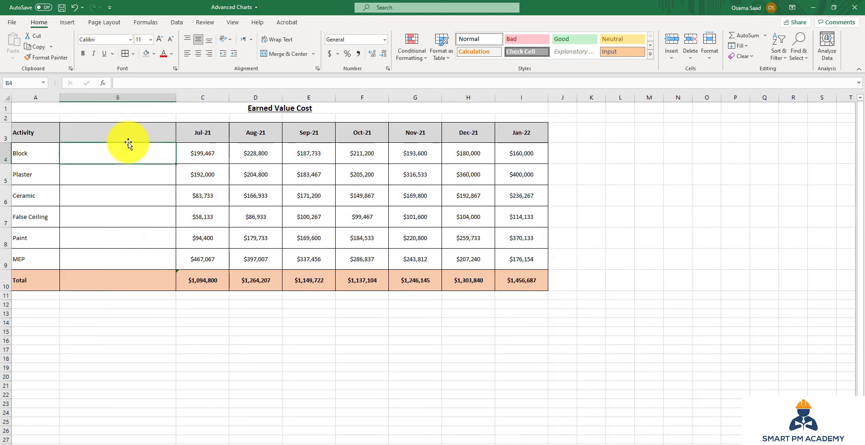
pyautogui.click(67, 22)
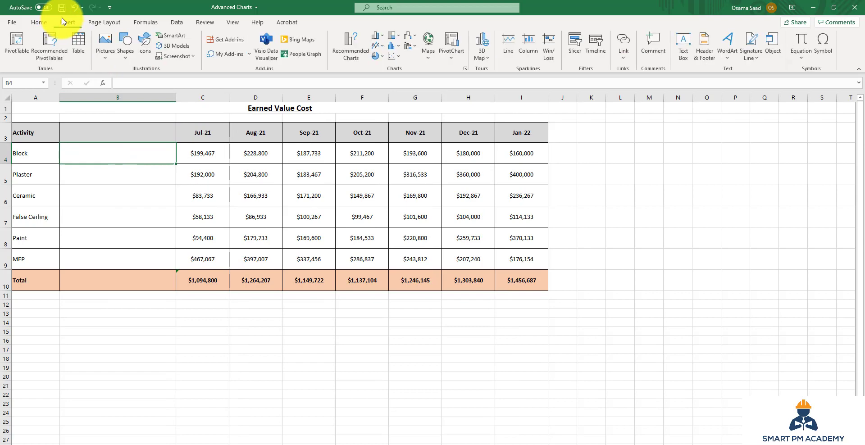
pyautogui.click(510, 53)
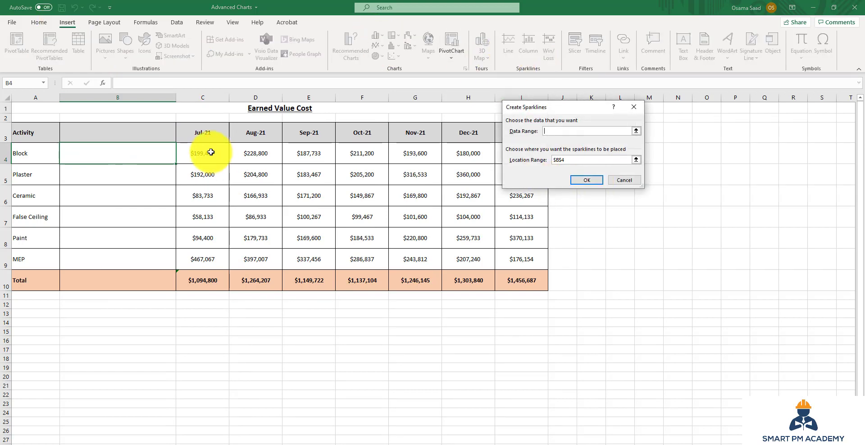
pyautogui.moveTo(229, 159); pyautogui.dragTo(513, 260)
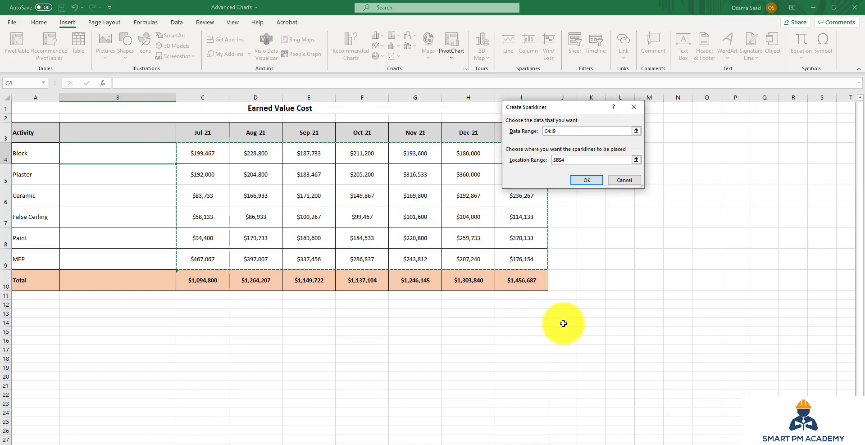
pyautogui.click(579, 160)
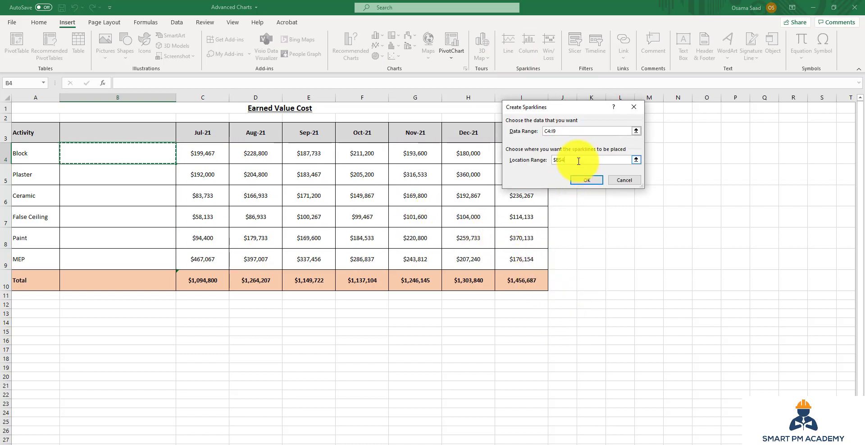
pyautogui.moveTo(579, 160); pyautogui.dragTo(551, 162)
pyautogui.press('BackSpace')
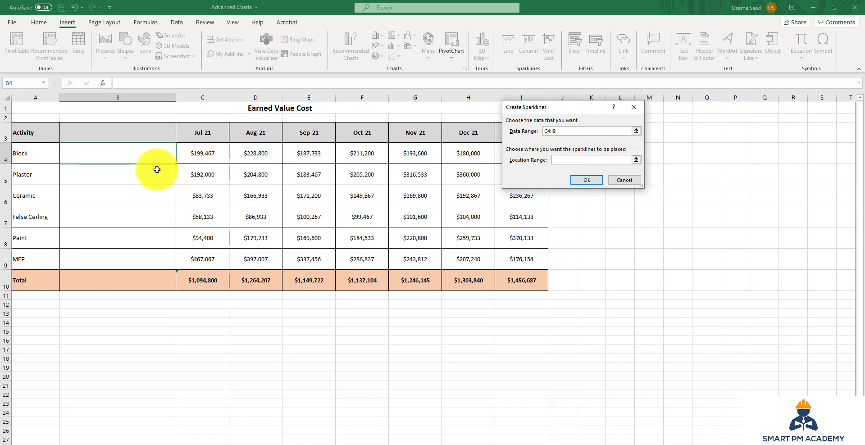
pyautogui.moveTo(141, 158); pyautogui.dragTo(147, 263)
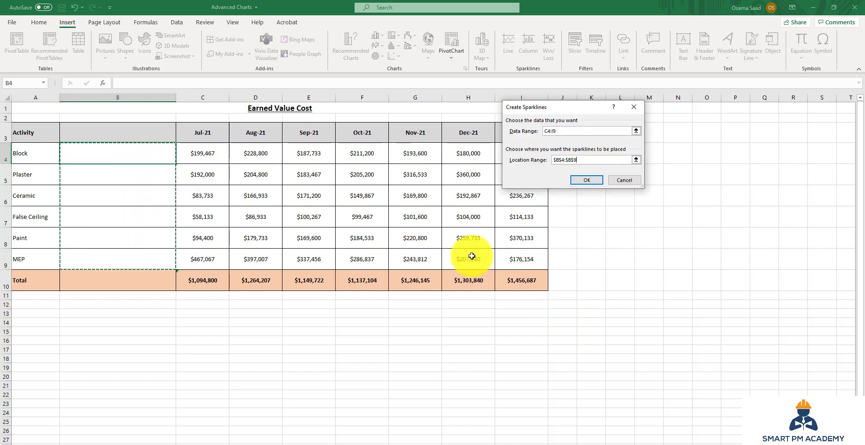
pyautogui.click(585, 181)
pyautogui.click(257, 194)
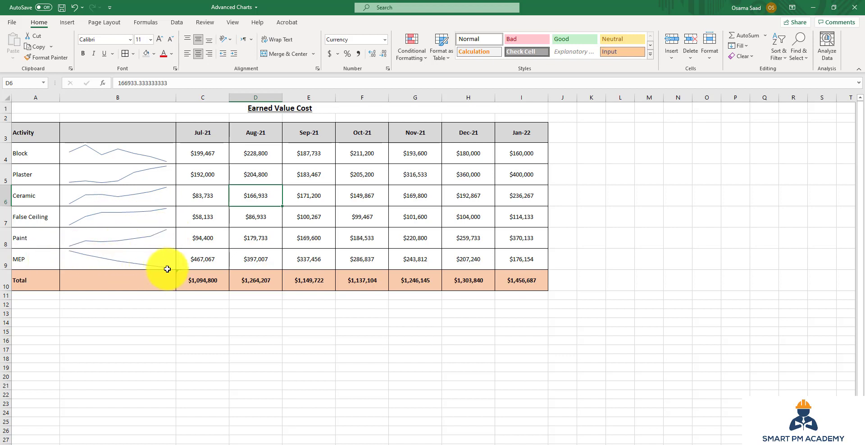
pyautogui.click(316, 198)
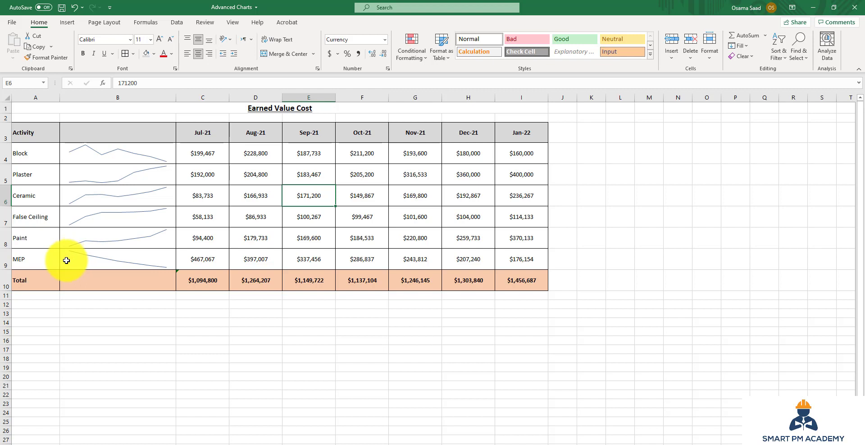
pyautogui.click(359, 195)
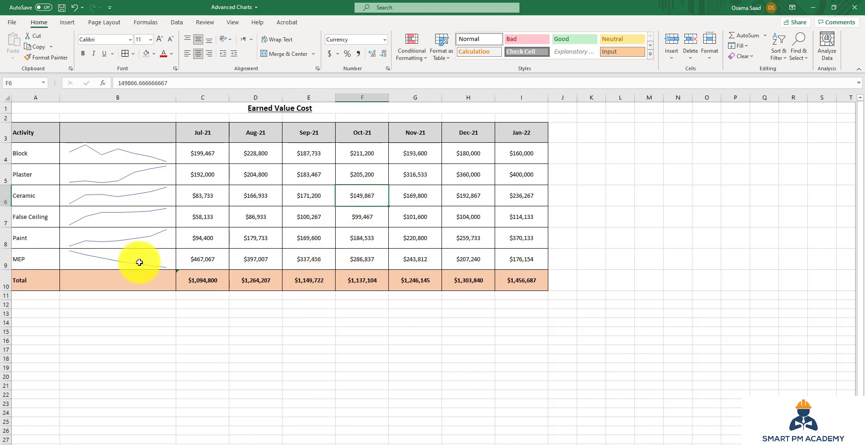
pyautogui.click(310, 216)
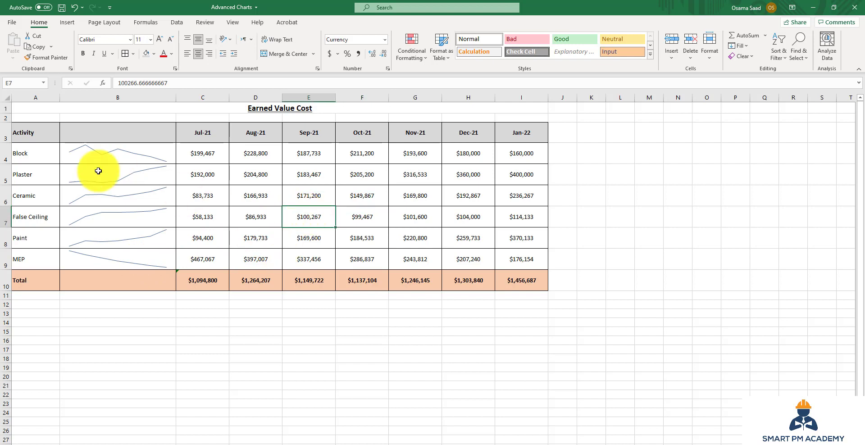
# Copy rows 3 to 10 with the whole cost table and paste them starting at row 15
pyautogui.moveTo(7, 128); pyautogui.dragTo(10, 281)
pyautogui.hotkey('ctrl', 'c')
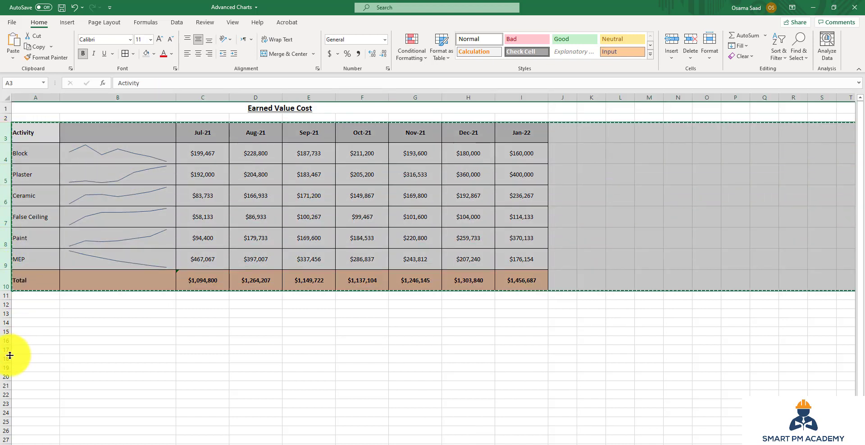
pyautogui.click(17, 332)
pyautogui.hotkey('ctrl', 'v')
pyautogui.scroll(-1, 28, 328)
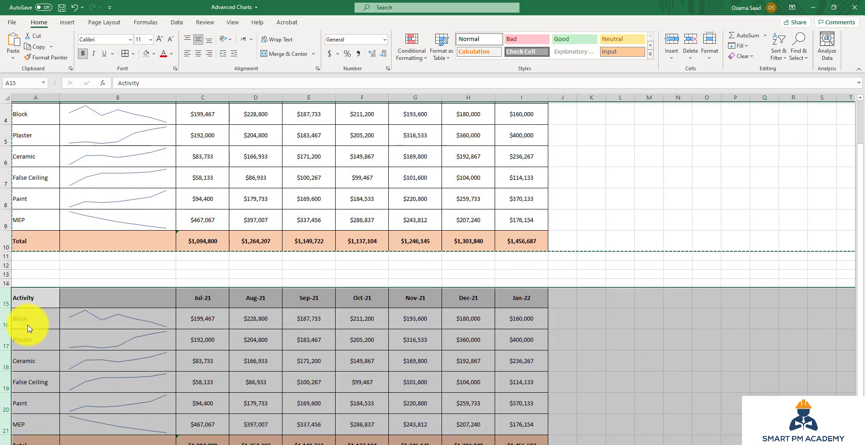
pyautogui.scroll(-1, 28, 328)
# Replace the copied table's line sparklines in B16:B21 with column sparklines based on the costs in C16:I21
pyautogui.click(129, 253)
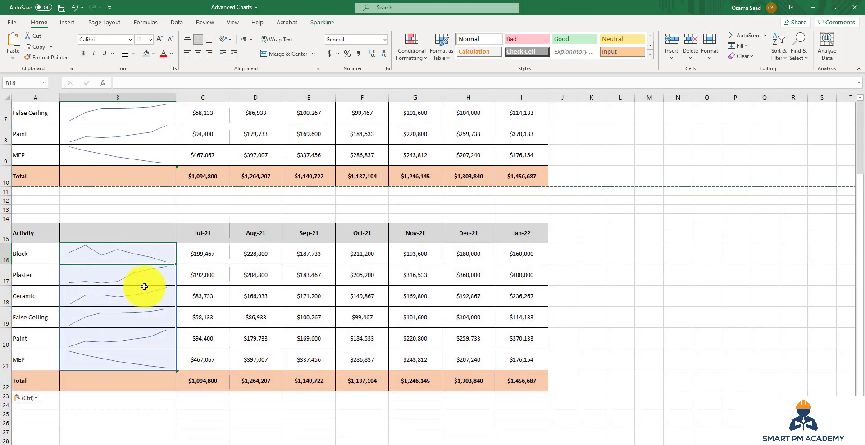
pyautogui.moveTo(141, 252); pyautogui.dragTo(139, 353)
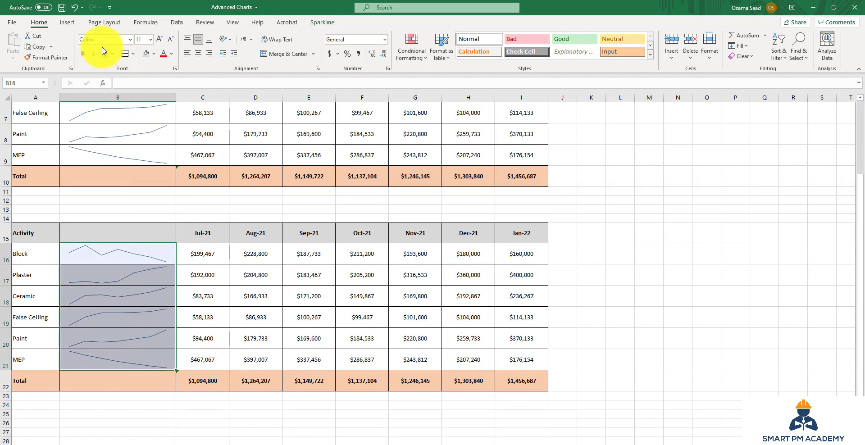
pyautogui.click(68, 22)
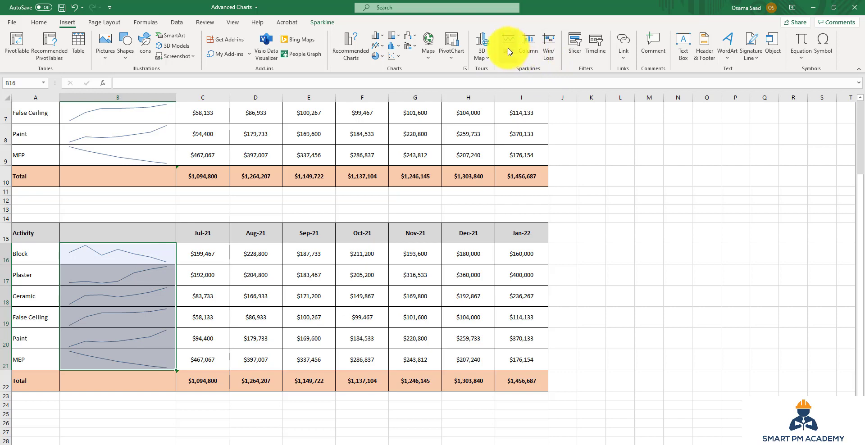
pyautogui.click(531, 48)
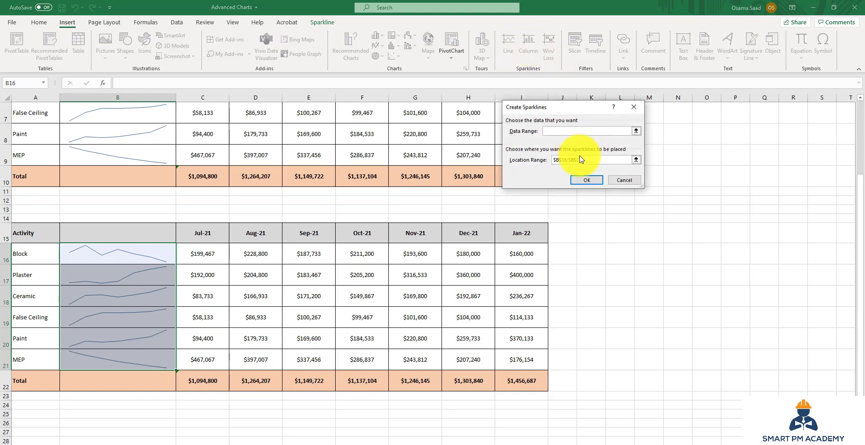
pyautogui.click(219, 262)
pyautogui.moveTo(219, 261); pyautogui.dragTo(506, 351)
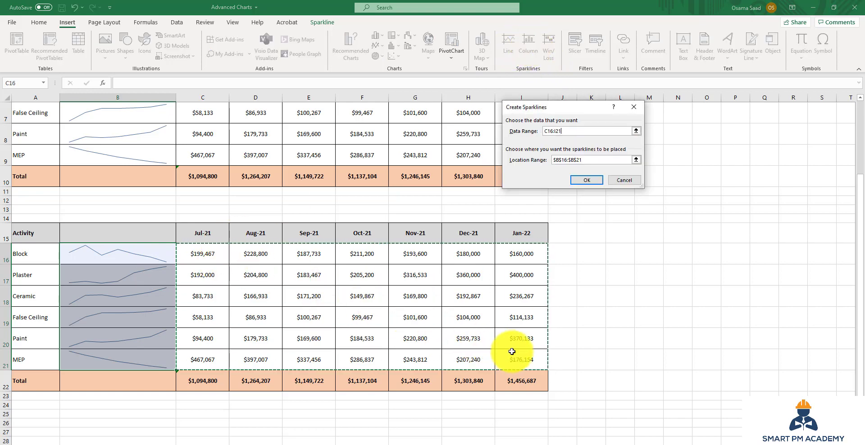
pyautogui.click(591, 162)
pyautogui.moveTo(591, 161); pyautogui.dragTo(543, 162)
pyautogui.press('BackSpace')
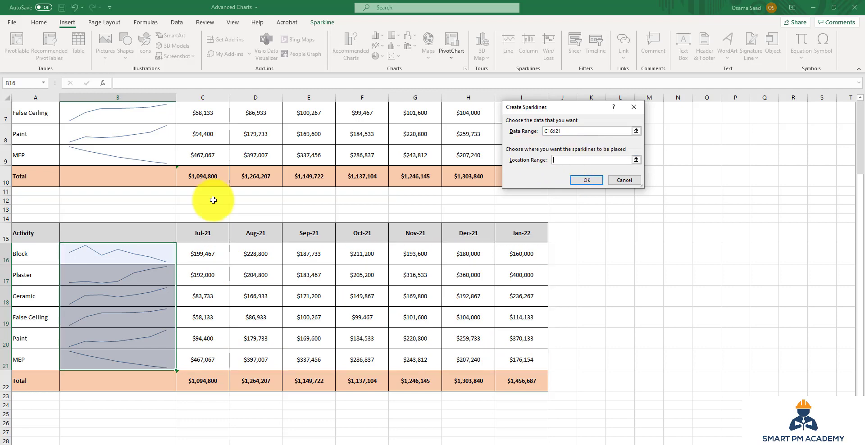
pyautogui.moveTo(120, 255); pyautogui.dragTo(130, 356)
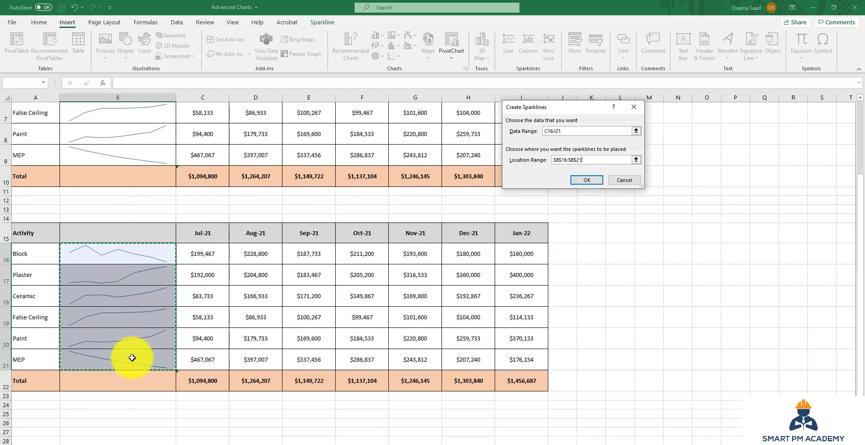
pyautogui.click(586, 180)
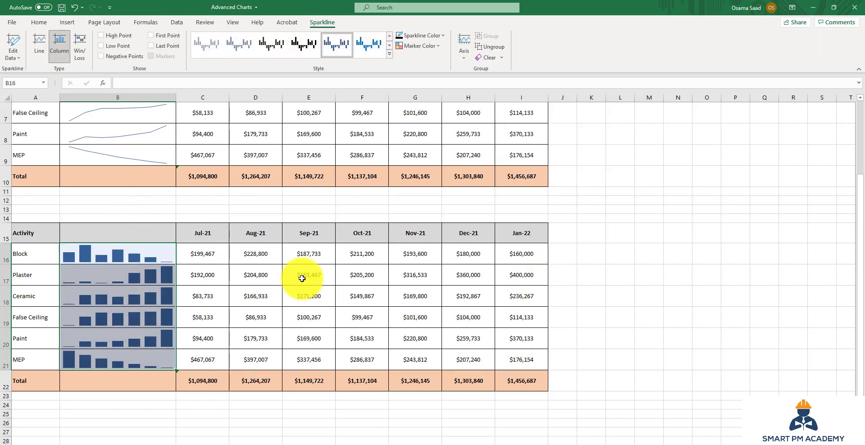
pyautogui.scroll(2, 297, 273)
pyautogui.scroll(-1, 158, 170)
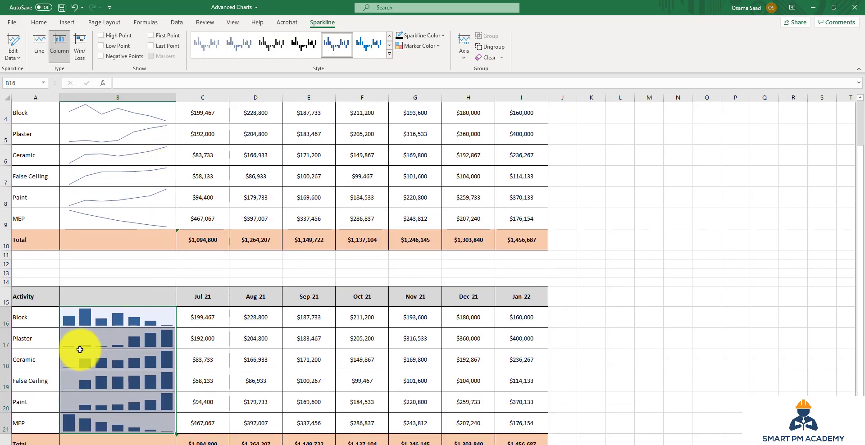
pyautogui.scroll(-1, 63, 341)
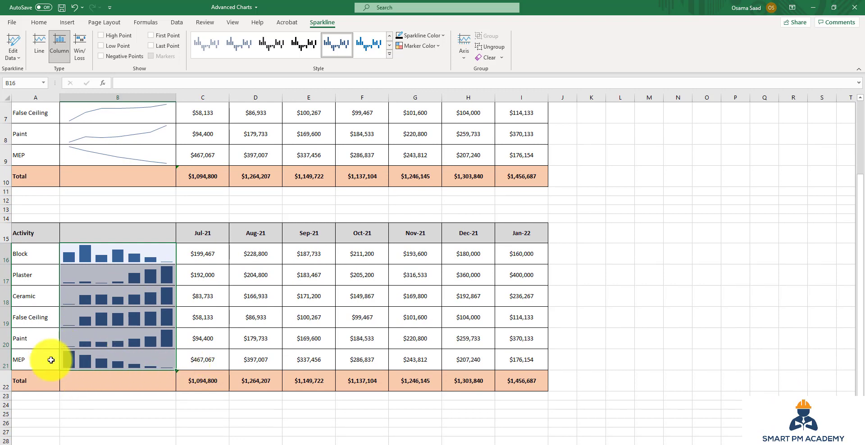
pyautogui.click(284, 299)
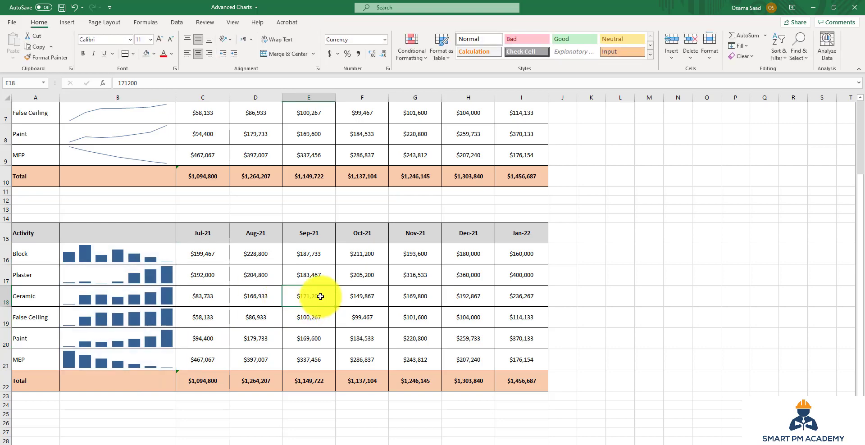
# Ungroup the Block activity's line sparkline in B4 from the other sparklines of the upper table
pyautogui.scroll(2, 320, 296)
pyautogui.click(203, 212)
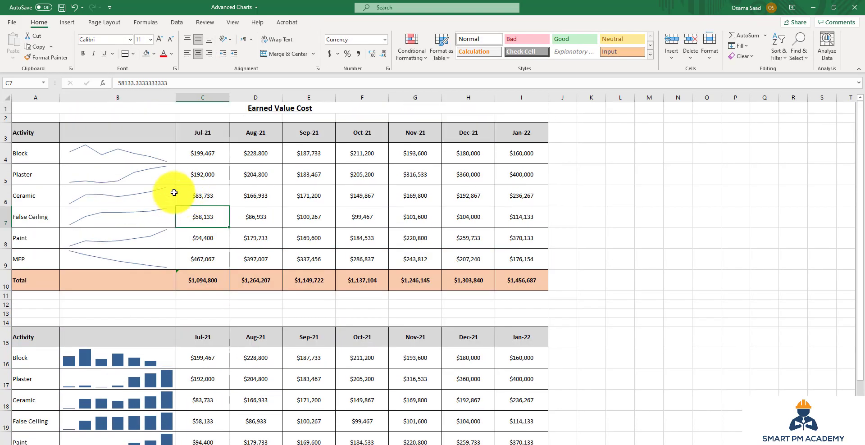
pyautogui.click(162, 152)
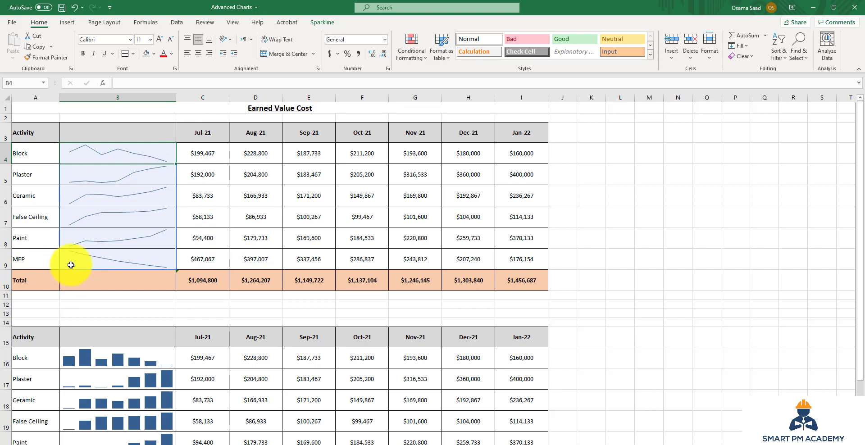
pyautogui.click(323, 23)
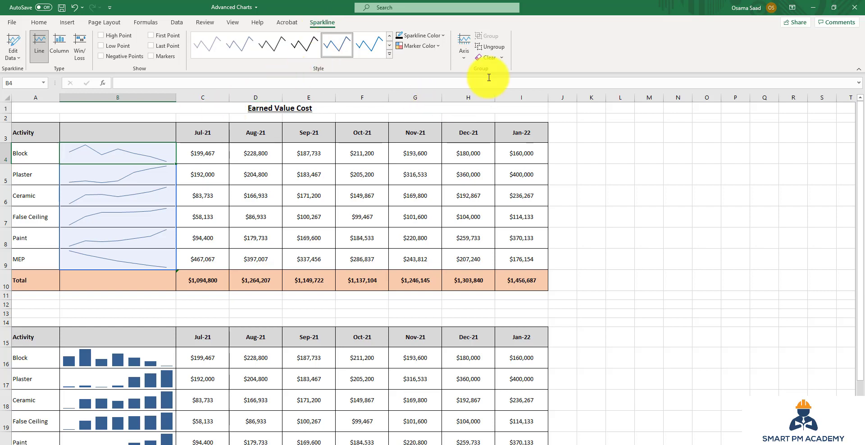
pyautogui.click(498, 51)
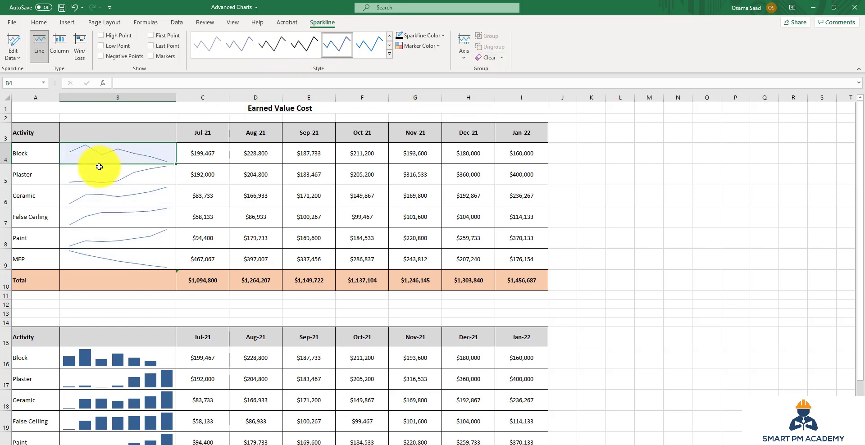
pyautogui.click(107, 177)
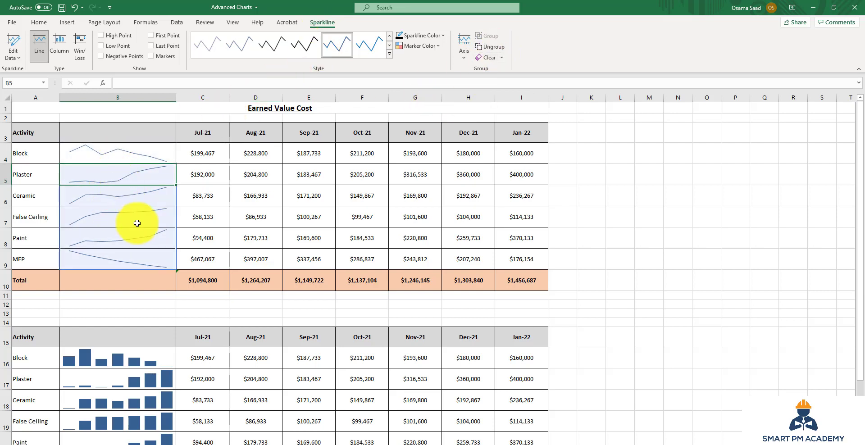
# Apply a black line style to the Block activity's sparkline in B4
pyautogui.click(139, 154)
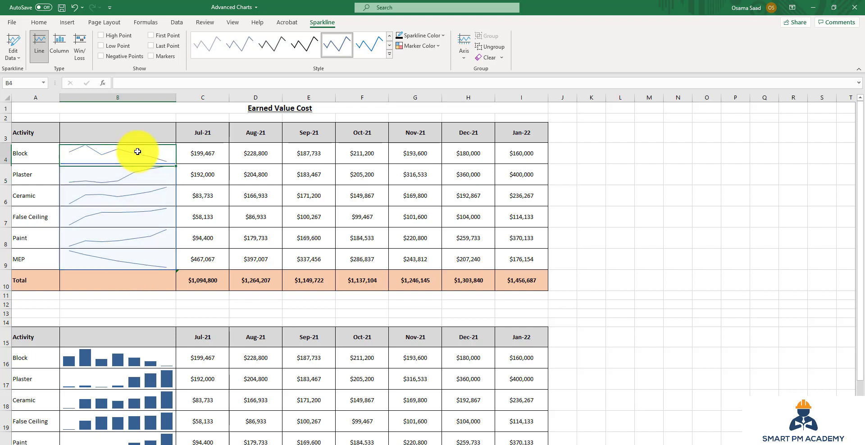
pyautogui.click(298, 53)
pyautogui.click(258, 179)
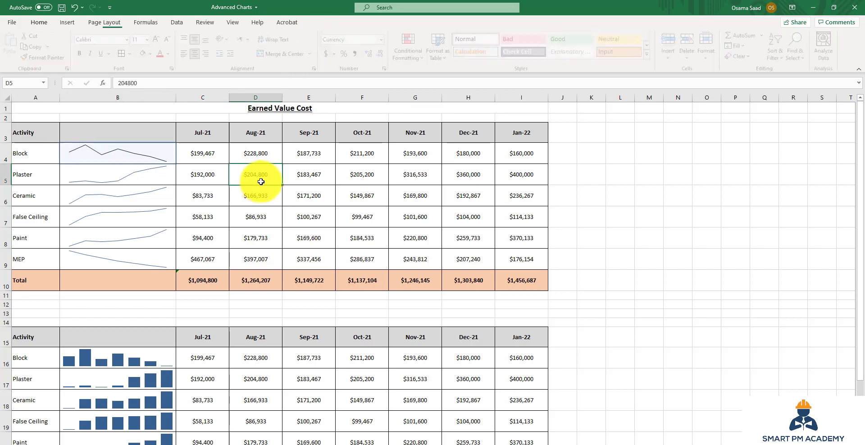
# Ungroup the line sparklines in B5:B9 and apply a green line style to the Ceramic activity's sparkline in B6
pyautogui.moveTo(151, 177); pyautogui.dragTo(154, 255)
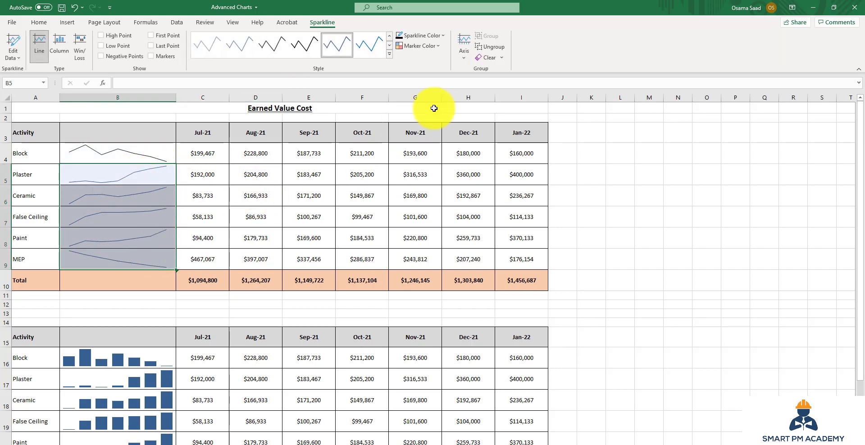
pyautogui.click(160, 195)
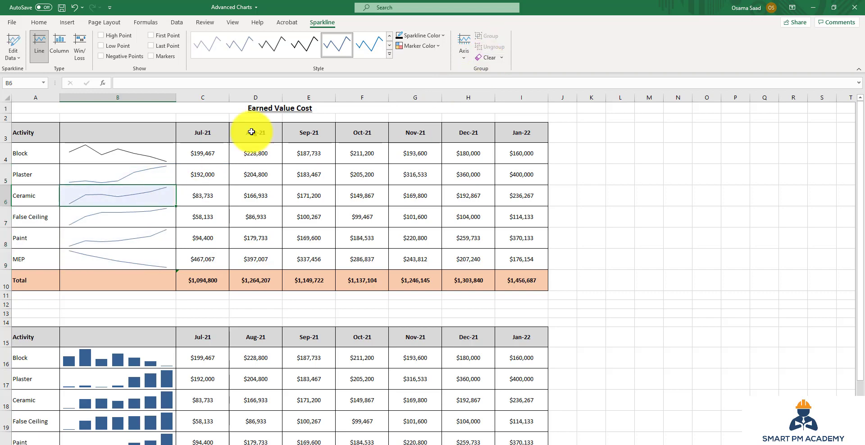
pyautogui.click(390, 46)
pyautogui.click(300, 44)
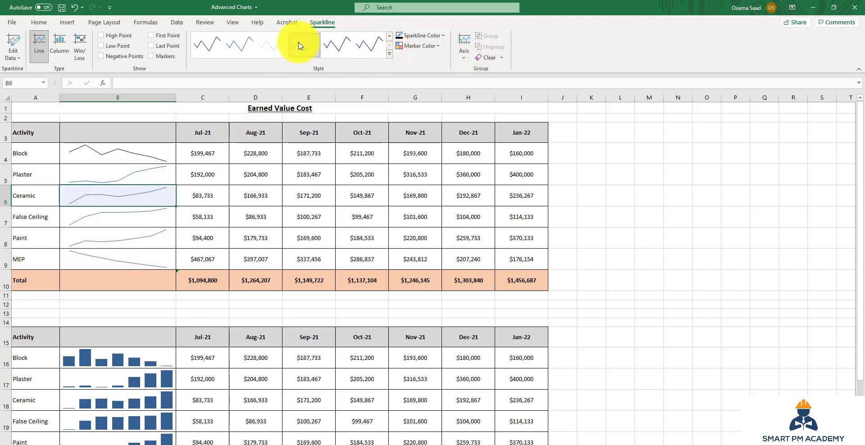
pyautogui.click(266, 171)
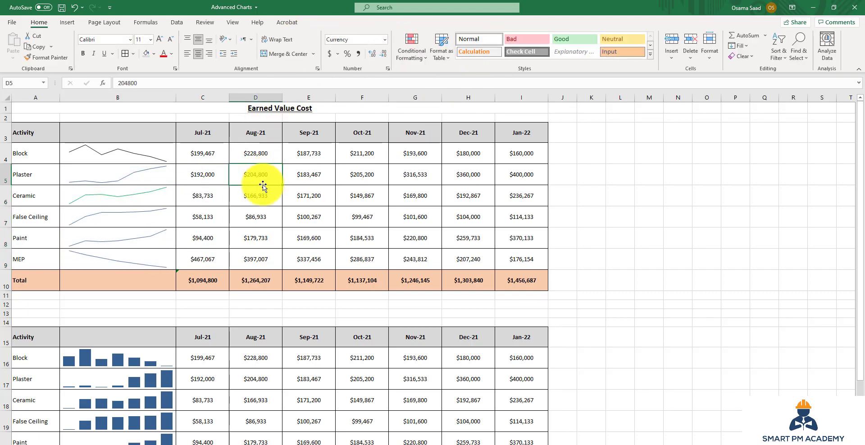
# Mark the high and low points of all line sparklines in B4:B9 with red markers
pyautogui.click(158, 155)
pyautogui.moveTo(158, 155); pyautogui.dragTo(154, 256)
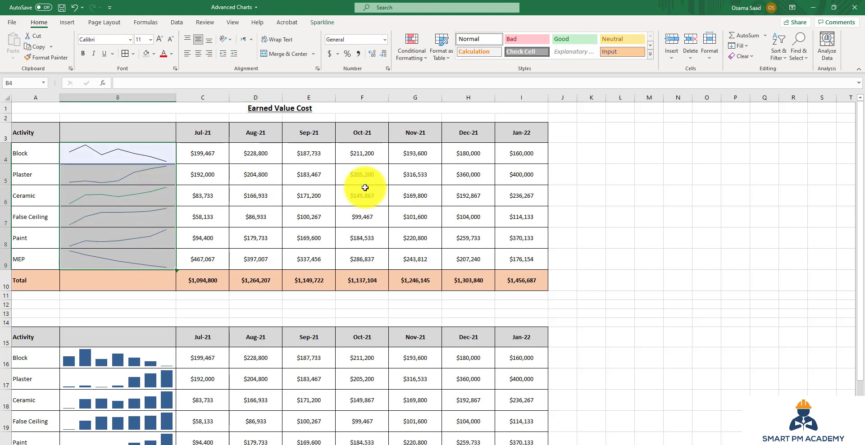
pyautogui.click(323, 22)
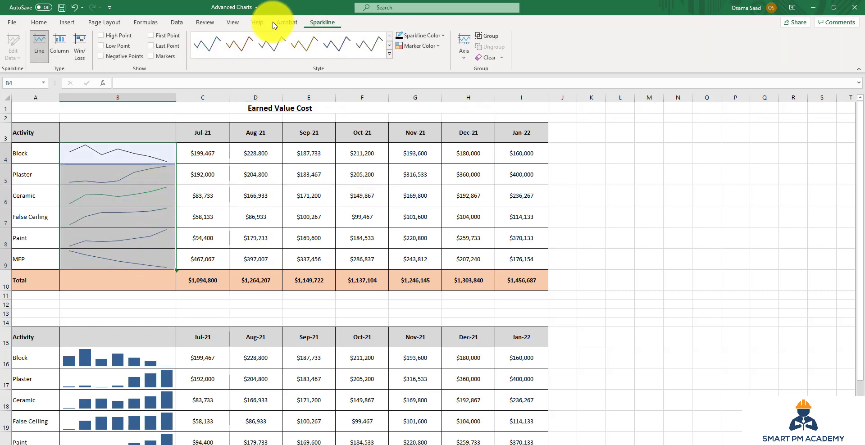
pyautogui.click(117, 37)
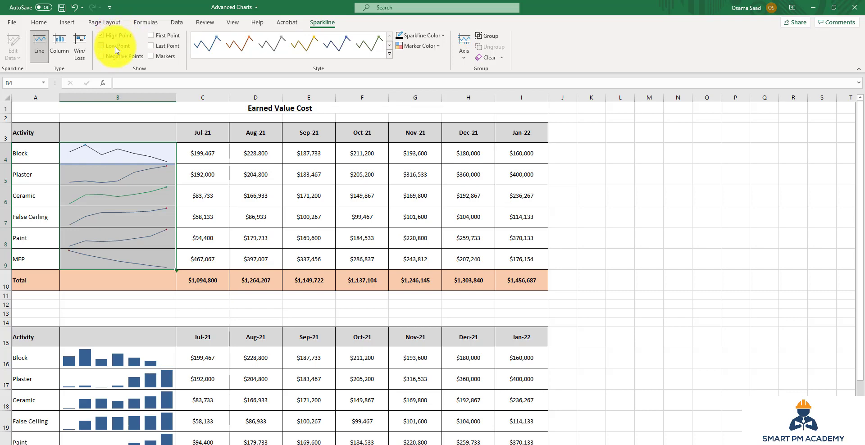
pyautogui.click(338, 213)
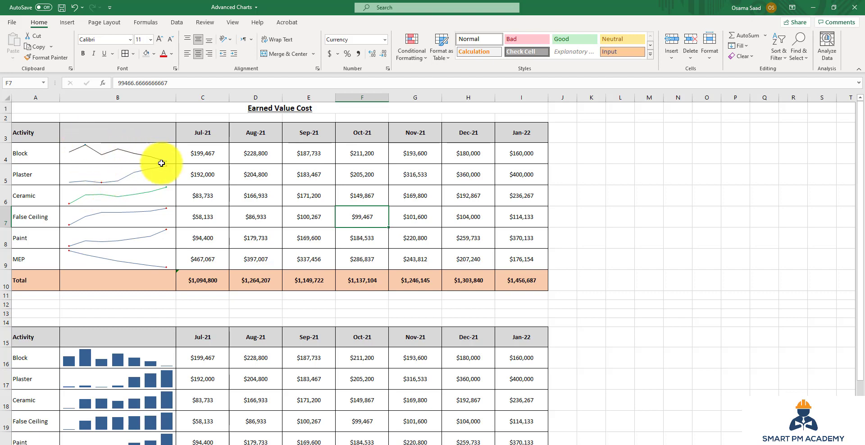
# Highlight the high and low points of the column sparklines in B16:B21
pyautogui.scroll(-4, 147, 175)
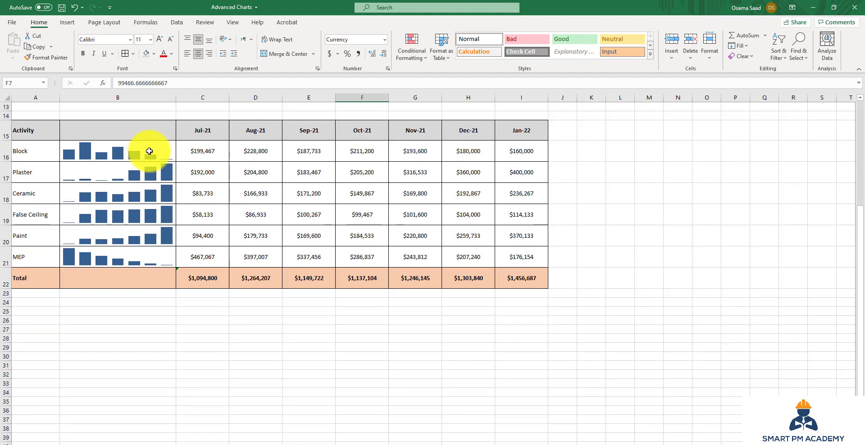
pyautogui.moveTo(148, 158); pyautogui.dragTo(141, 257)
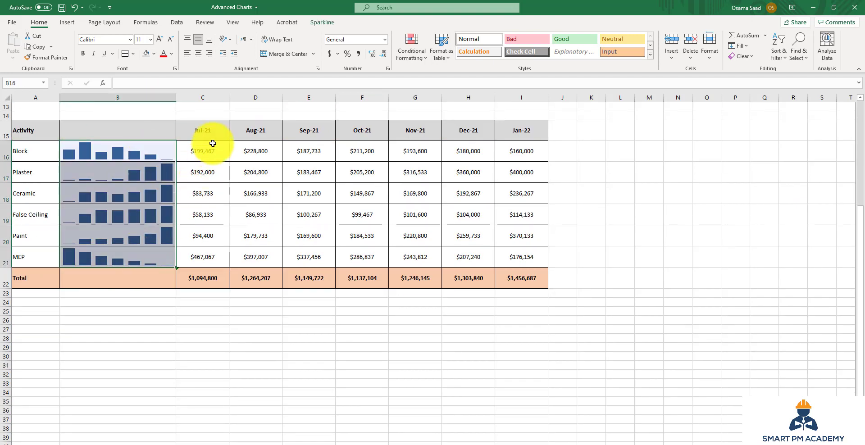
pyautogui.click(322, 23)
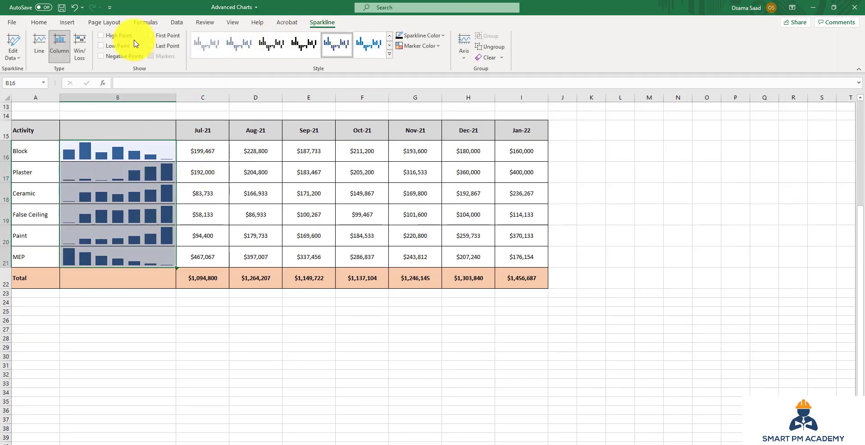
pyautogui.click(111, 35)
pyautogui.click(120, 46)
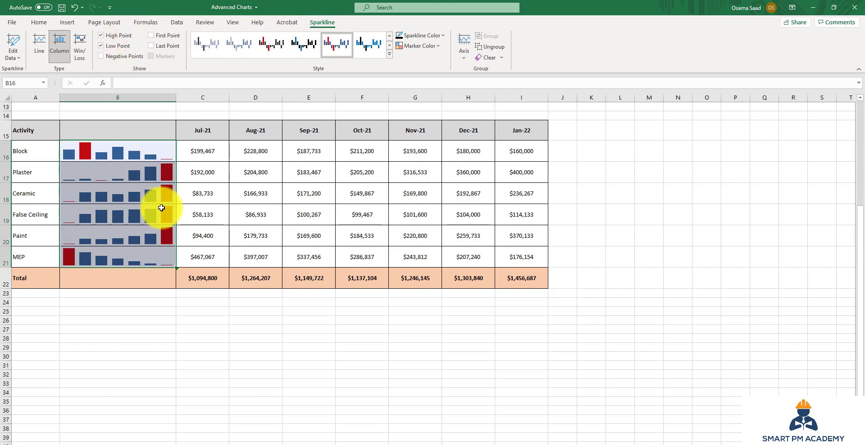
pyautogui.click(287, 227)
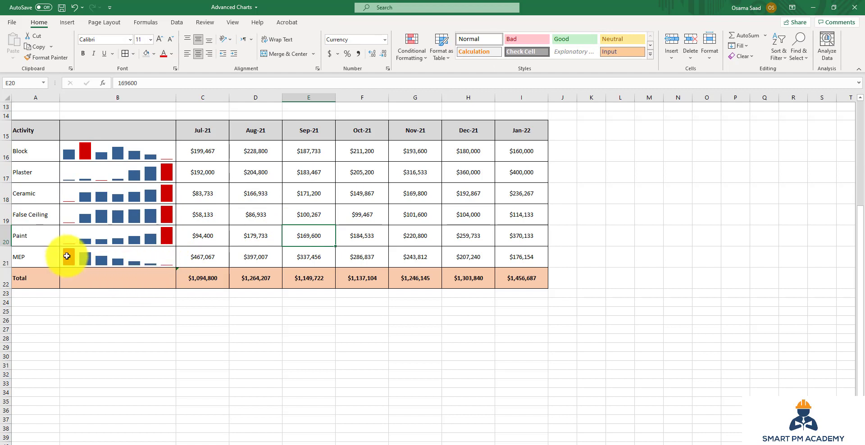
pyautogui.click(232, 221)
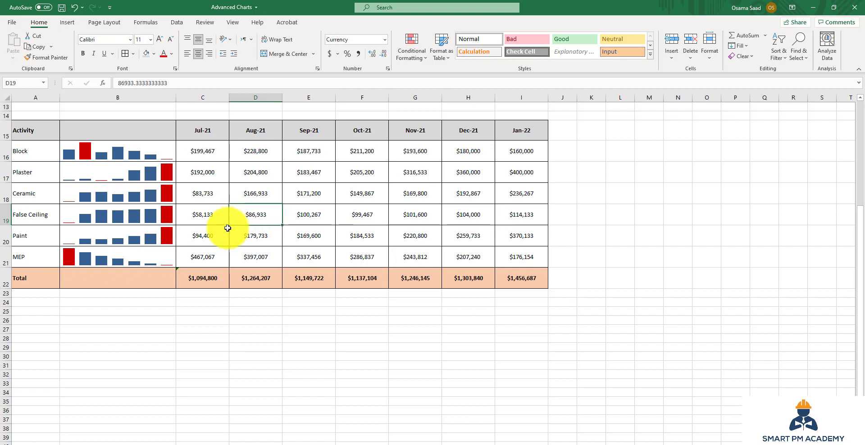
pyautogui.scroll(1, 227, 228)
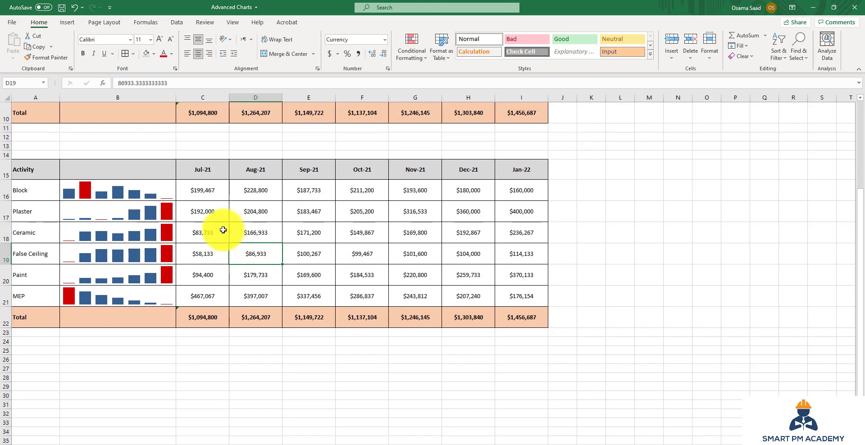
pyautogui.scroll(1, 215, 249)
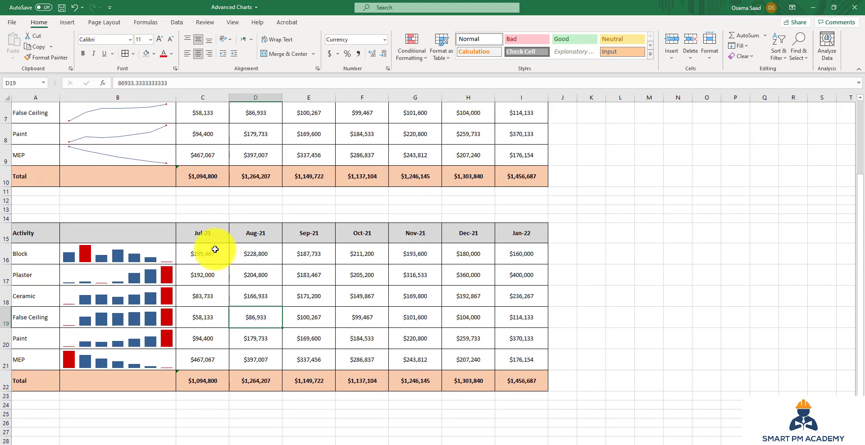
pyautogui.scroll(2, 215, 250)
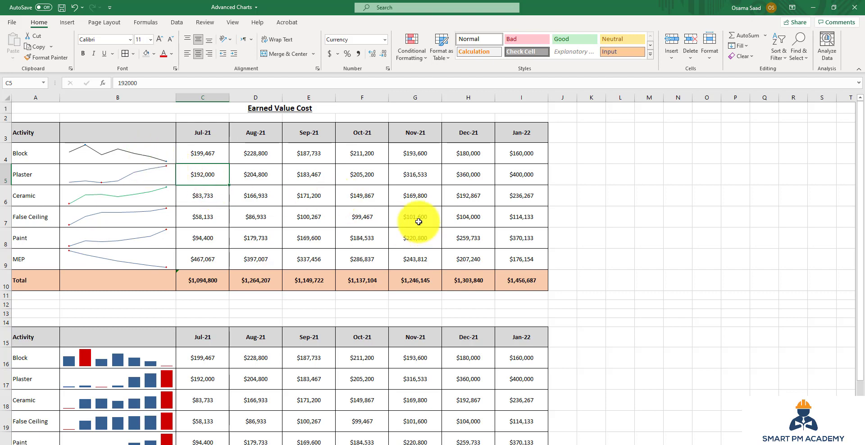
pyautogui.click(378, 203)
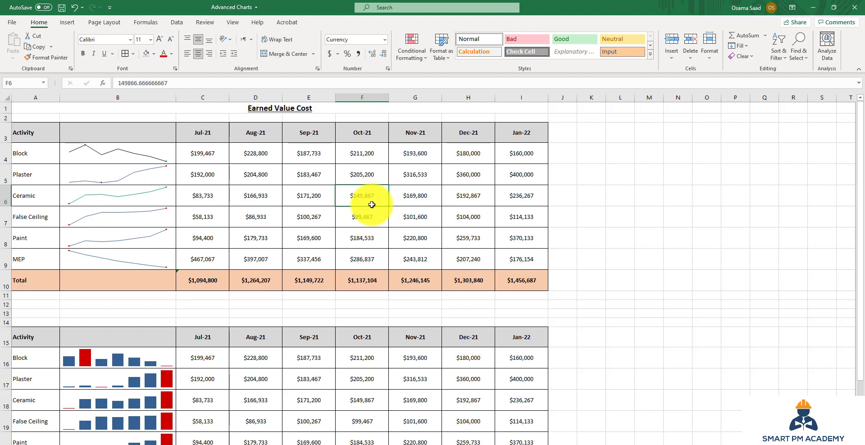
pyautogui.scroll(-1, 265, 201)
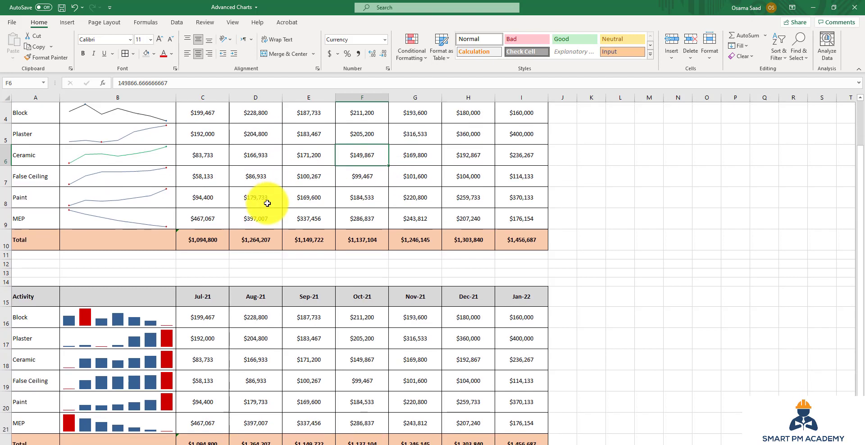